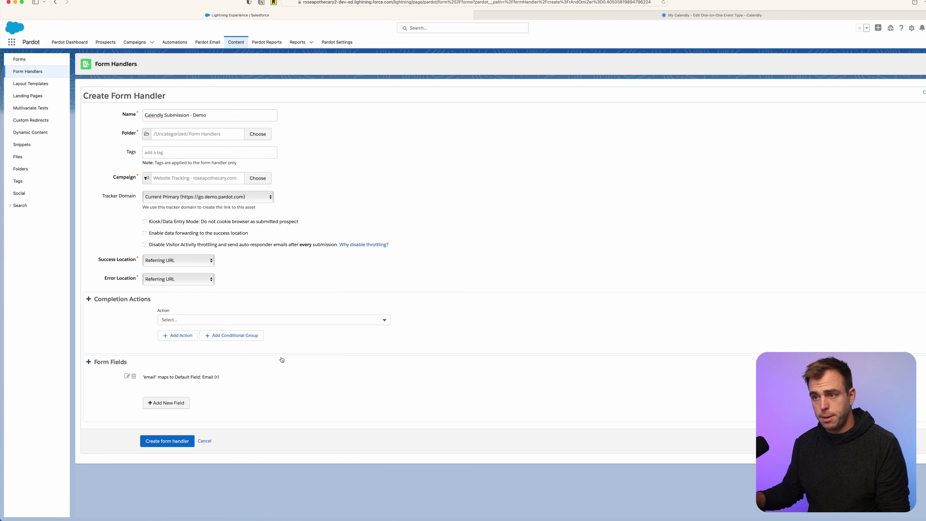
Highlight the Success Location setting on the 'Calendly Submission - Demo' form handler draft.
triple_click(100, 261)
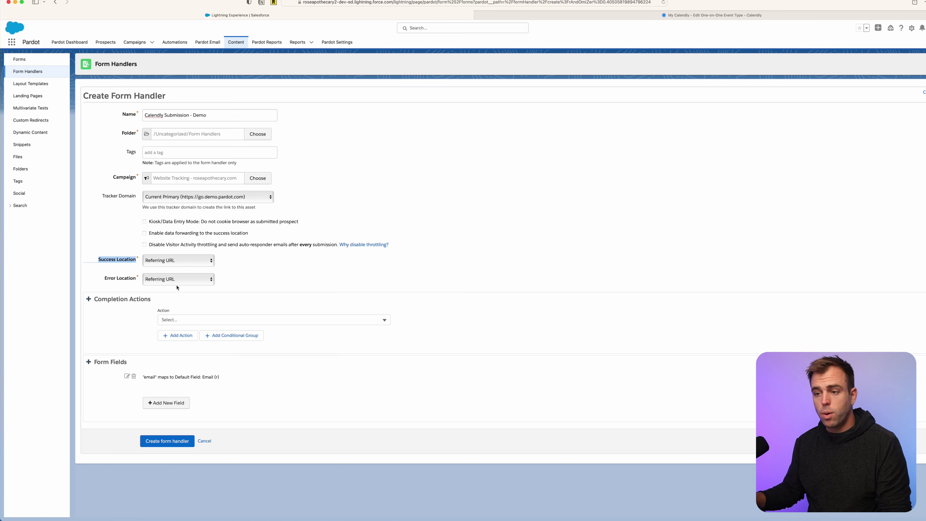
click(177, 261)
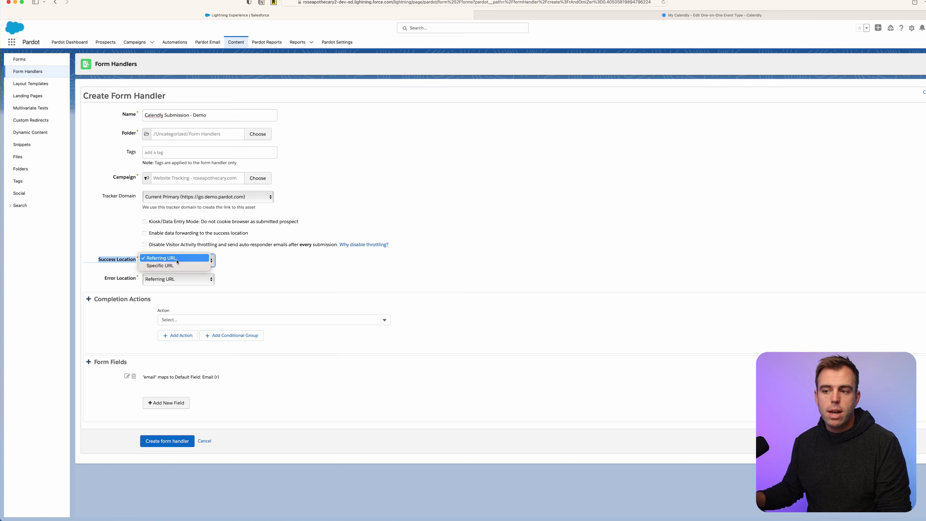
click(163, 269)
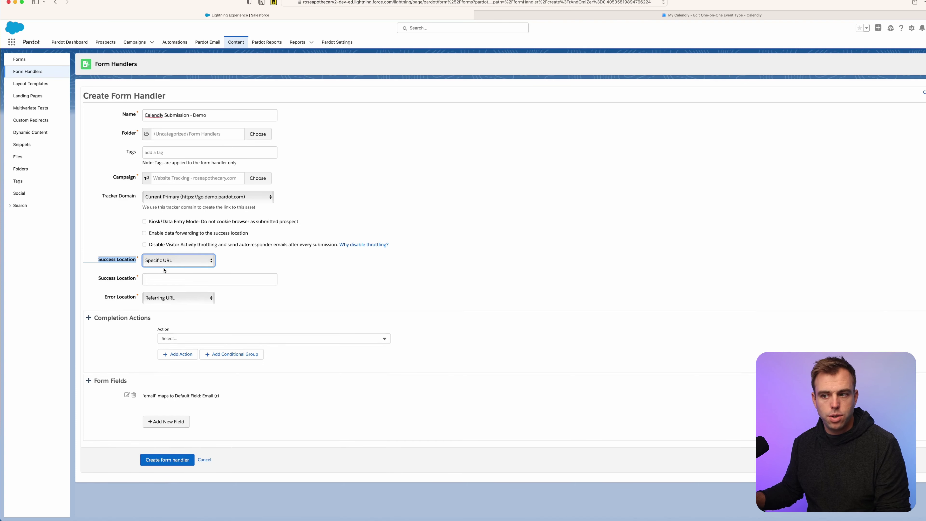
click(156, 279)
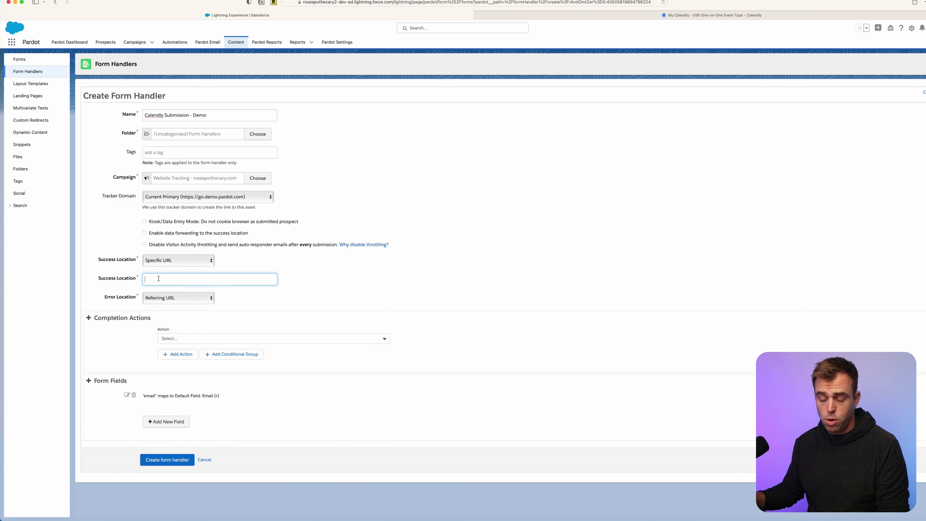
text(http)
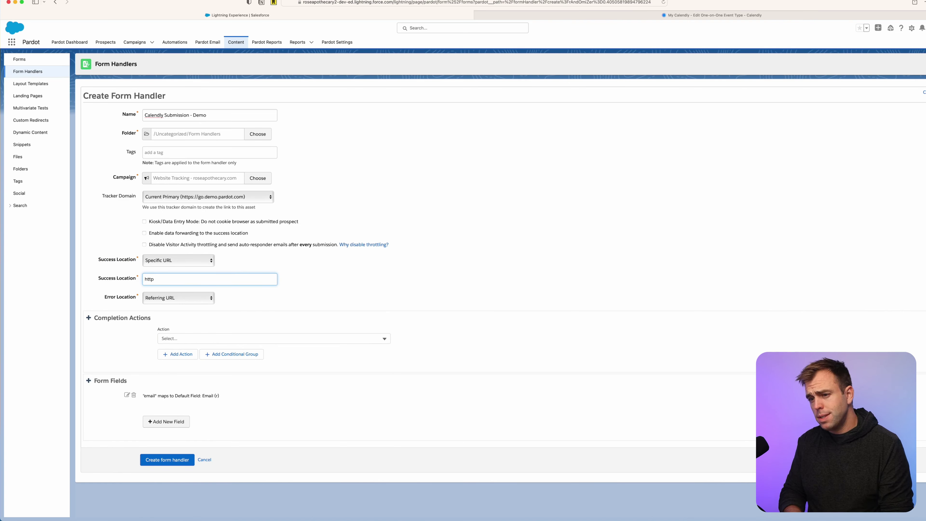
text(s://rotive.io)
click(354, 273)
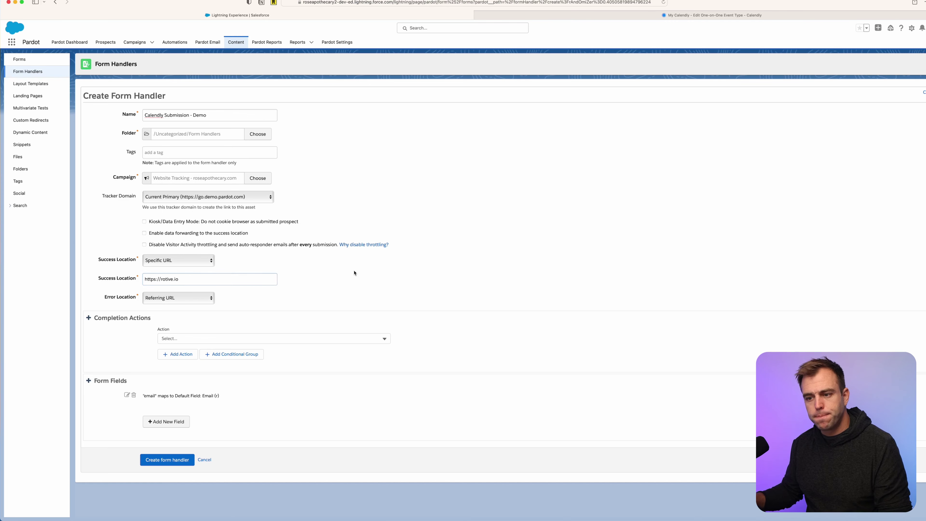
click(109, 317)
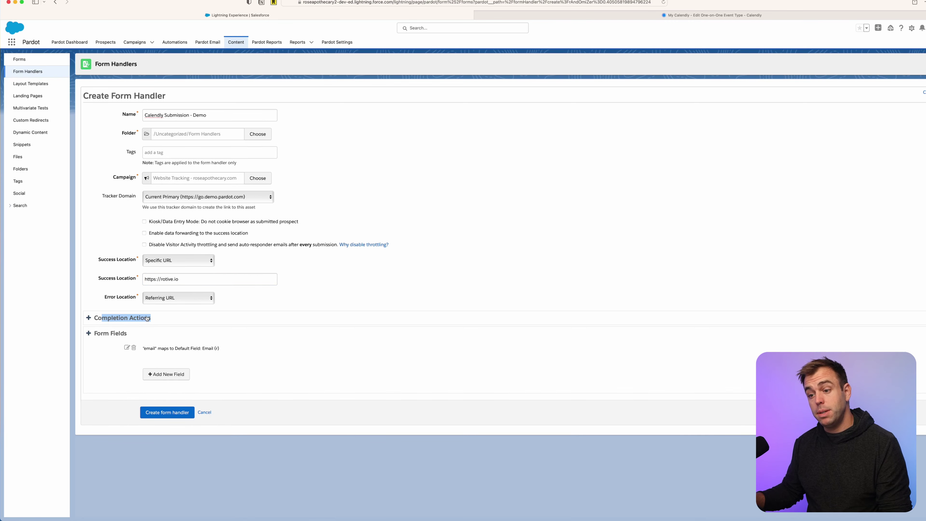
click(148, 318)
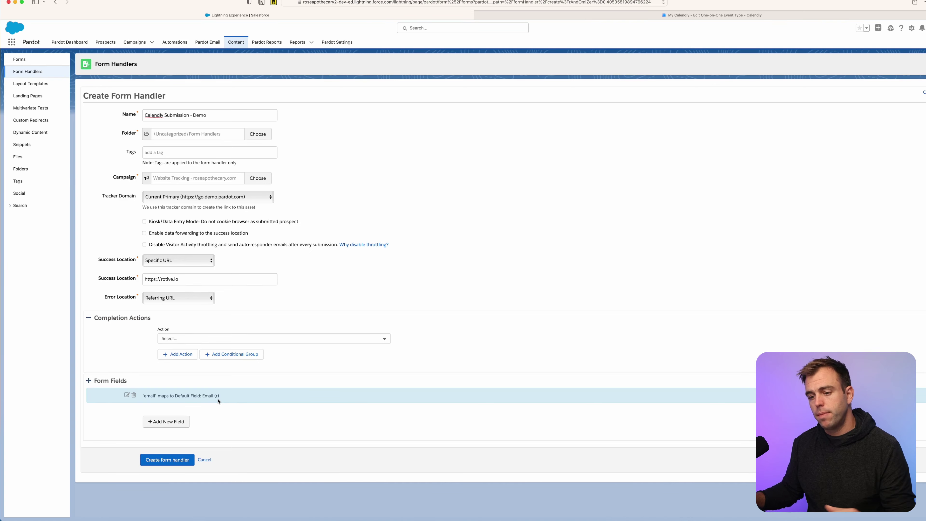
Point out the existing email field mapping and start adding a new field.
drag(146, 395, 218, 398)
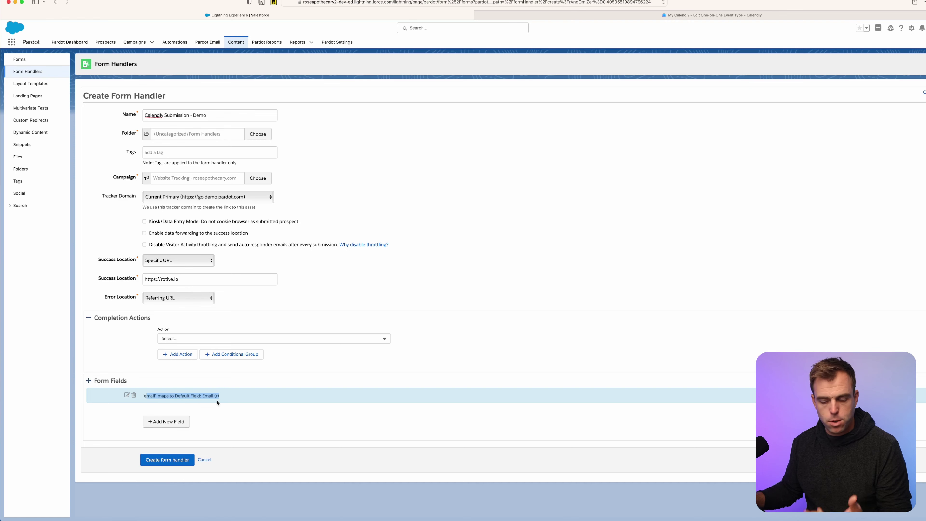
click(223, 411)
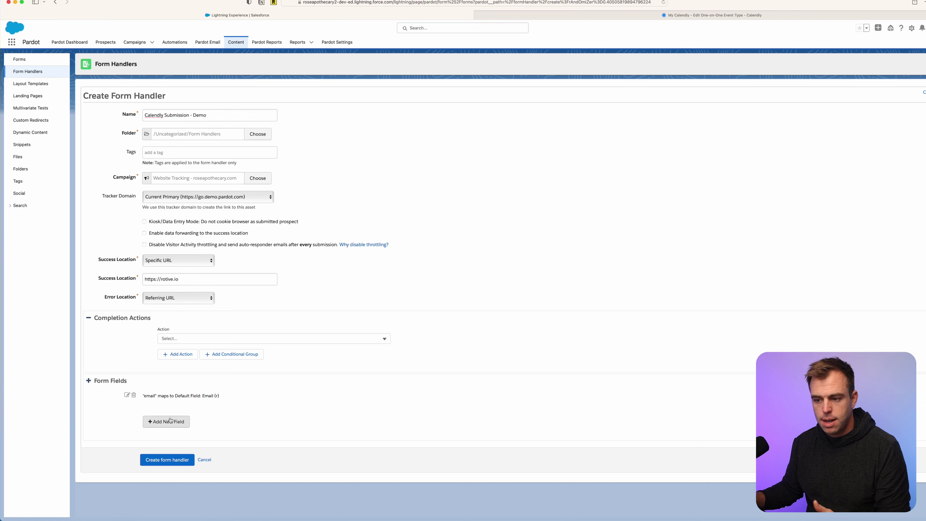
click(166, 421)
Map external field 'first' to First Name as optional and save it.
click(498, 321)
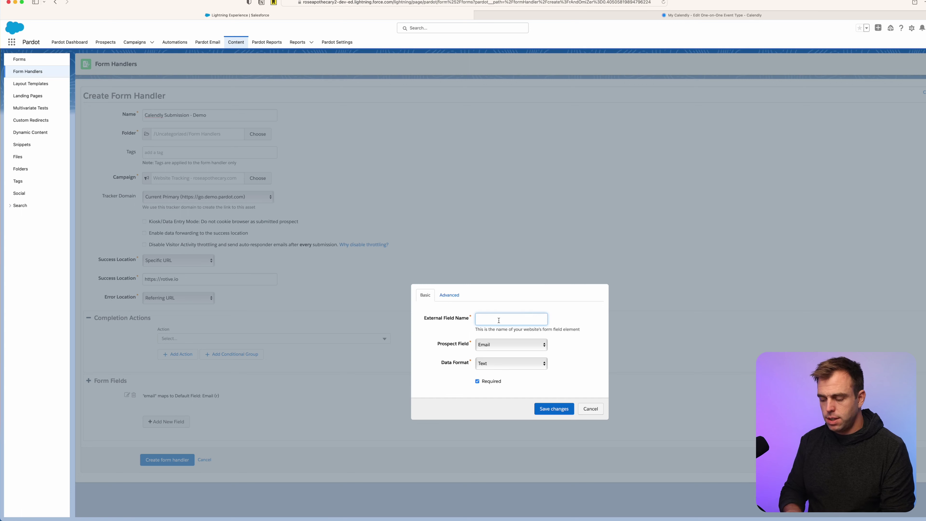
text(first)
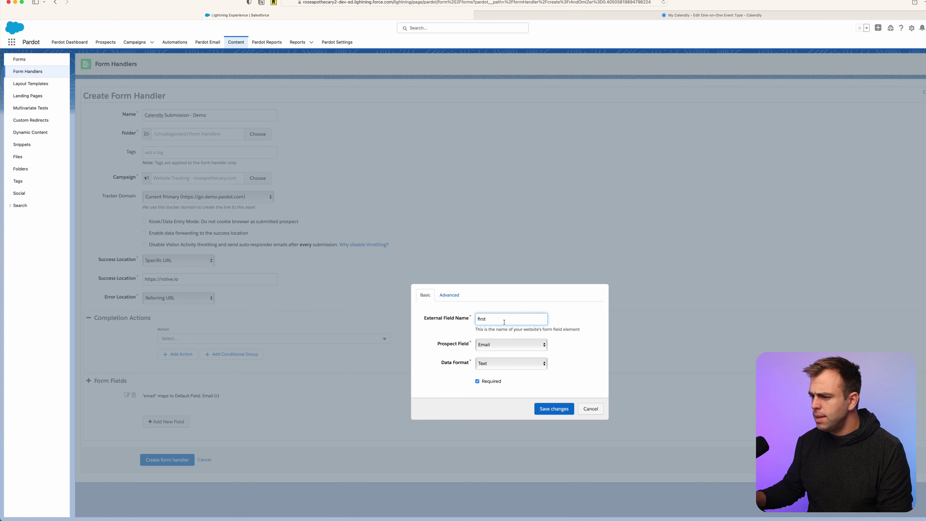
click(495, 346)
click(505, 326)
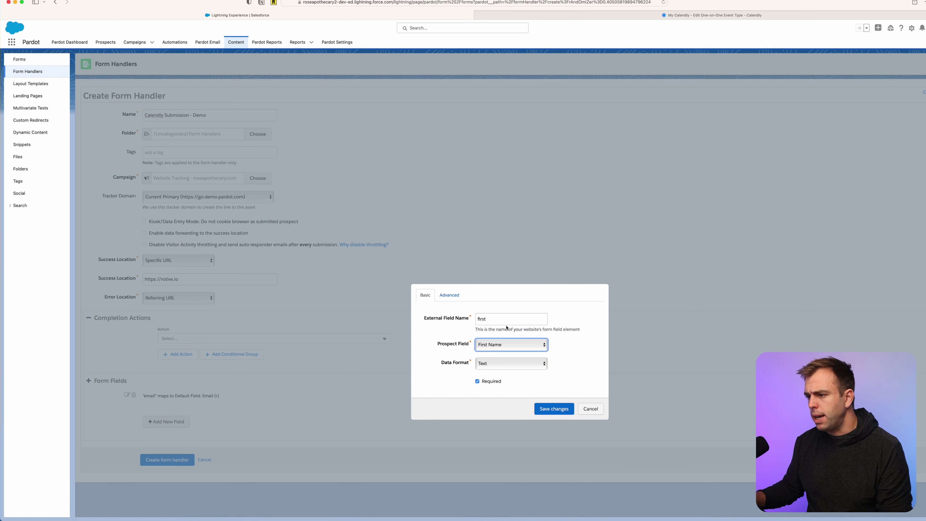
drag(423, 318, 469, 323)
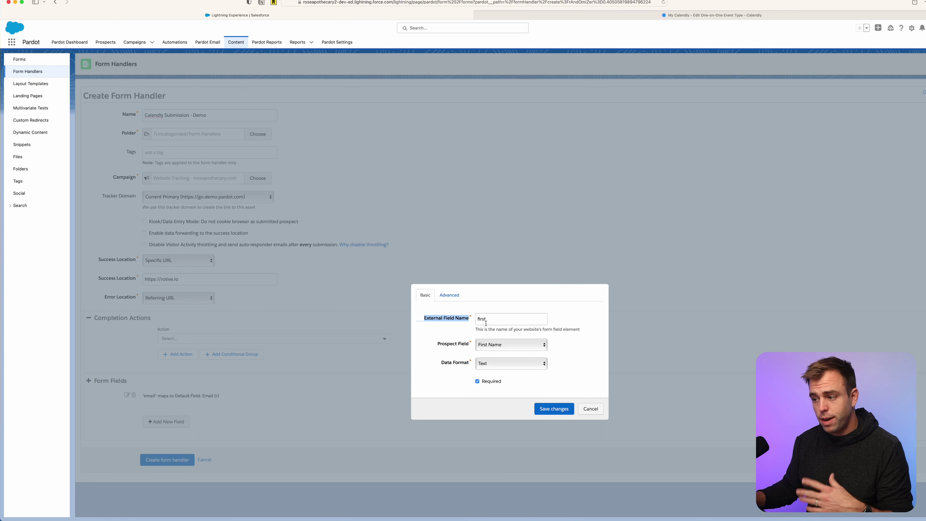
click(477, 381)
click(554, 408)
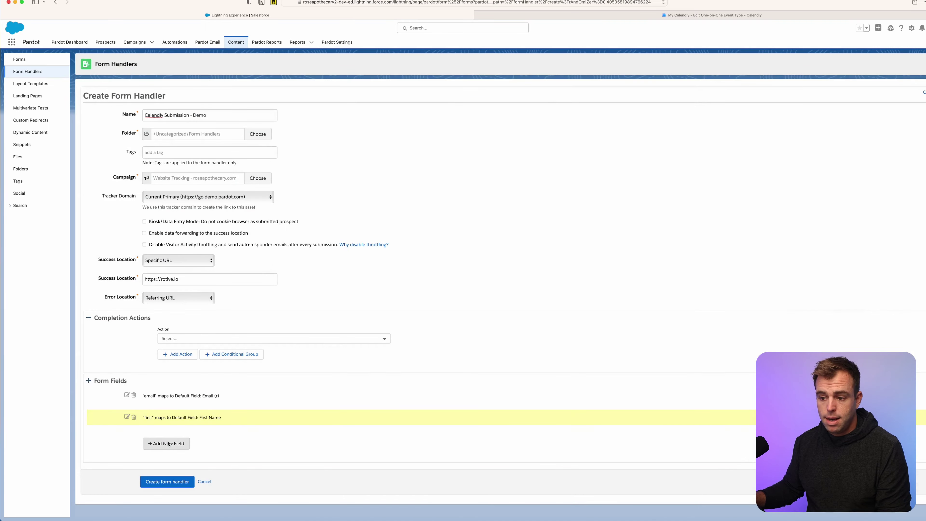
Map external field 'last' to the Last Name prospect field.
click(168, 444)
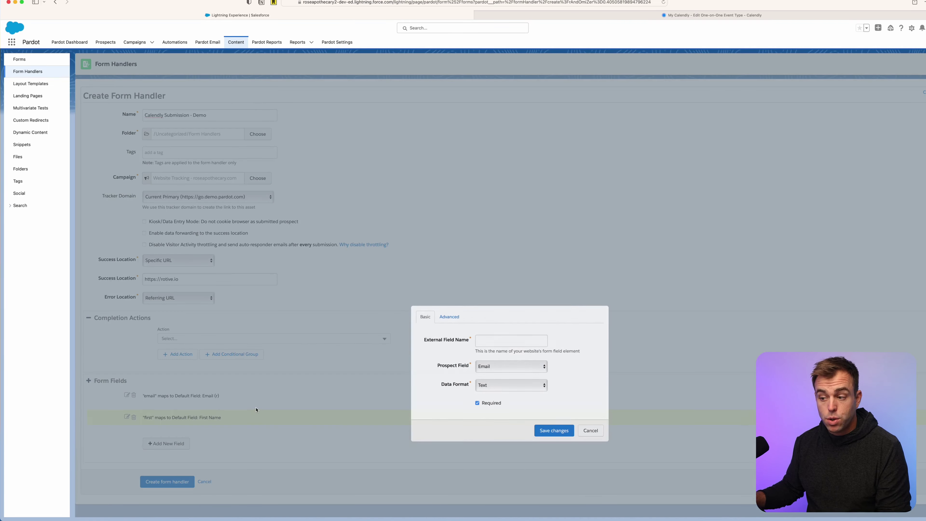
click(491, 341)
text(last)
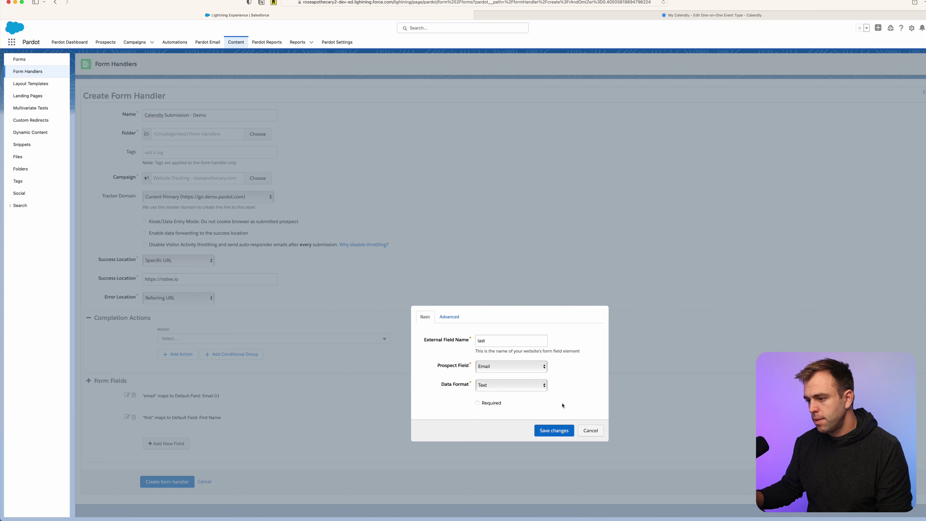
click(510, 369)
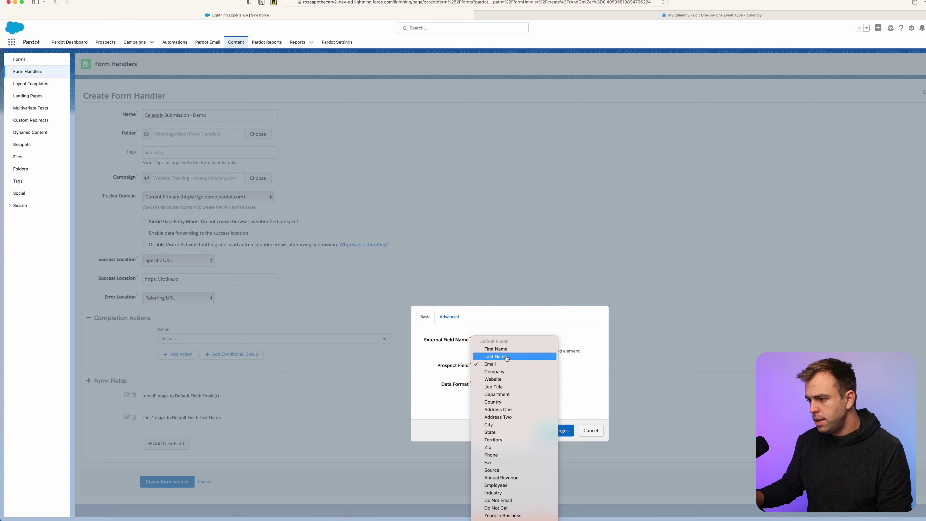
click(507, 356)
click(563, 430)
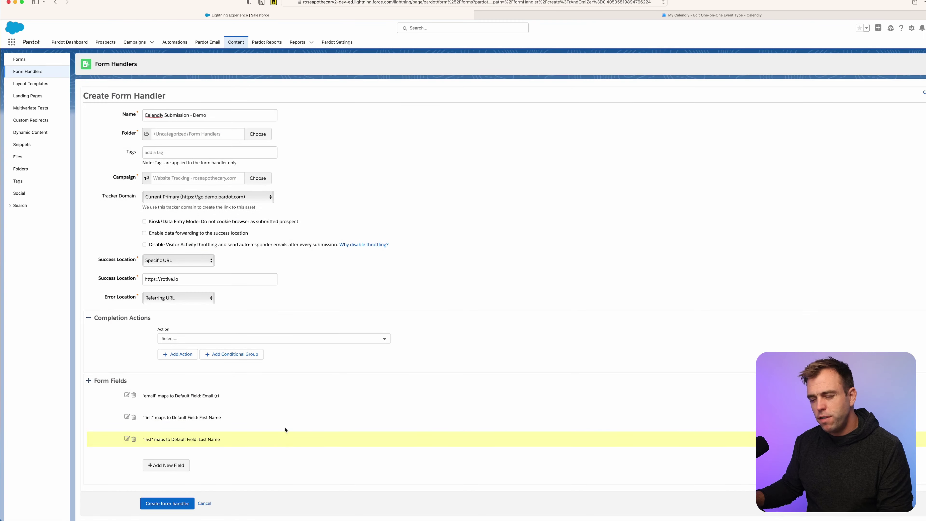
scroll(306, 423, down, 1)
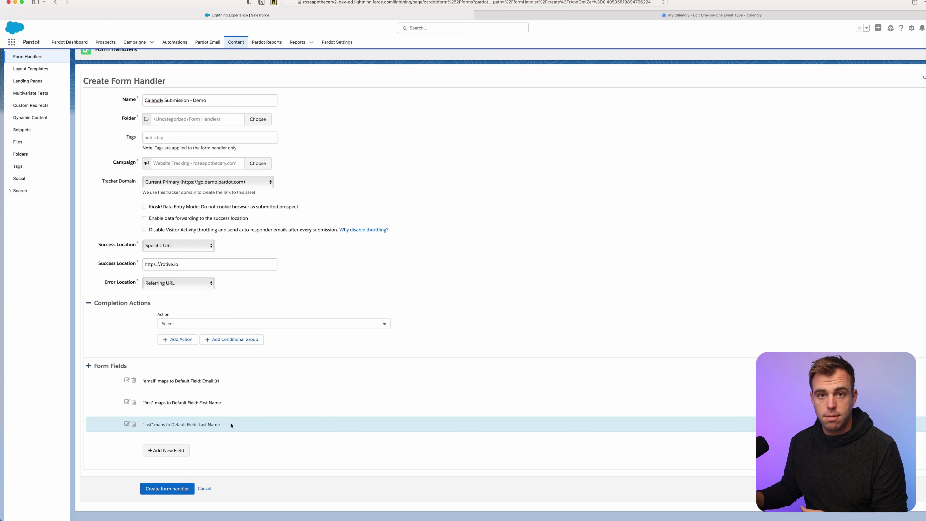
Create the form handler and switch to Calendly's event types list.
click(162, 491)
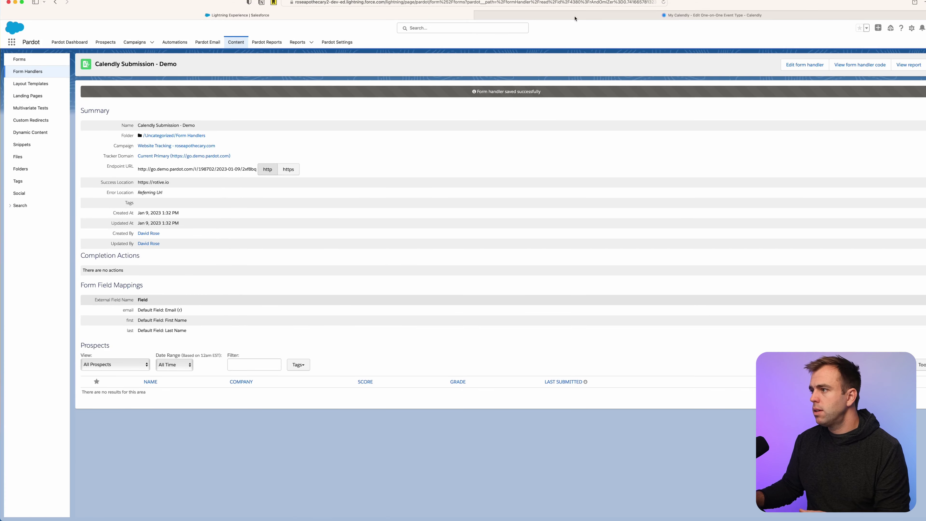
click(583, 18)
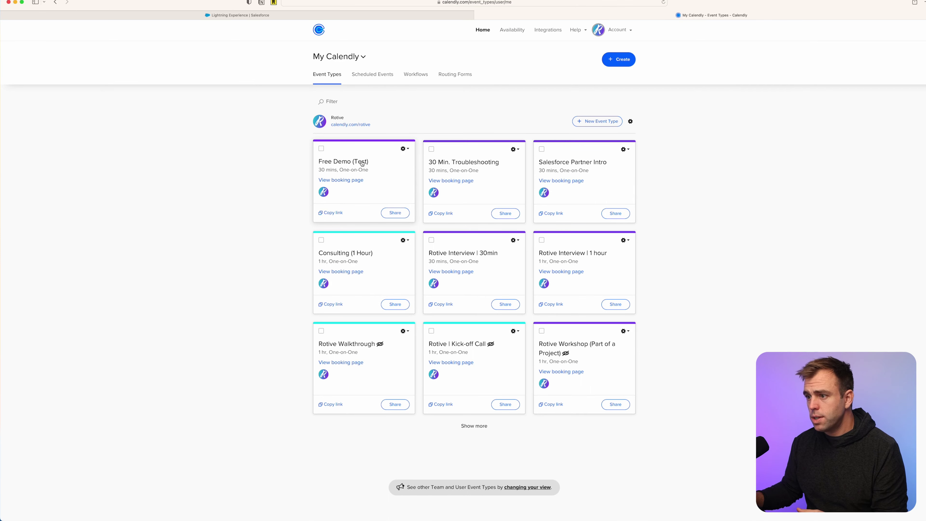
Set the Free Demo (Test) event's confirmation to redirect to an external site.
click(361, 163)
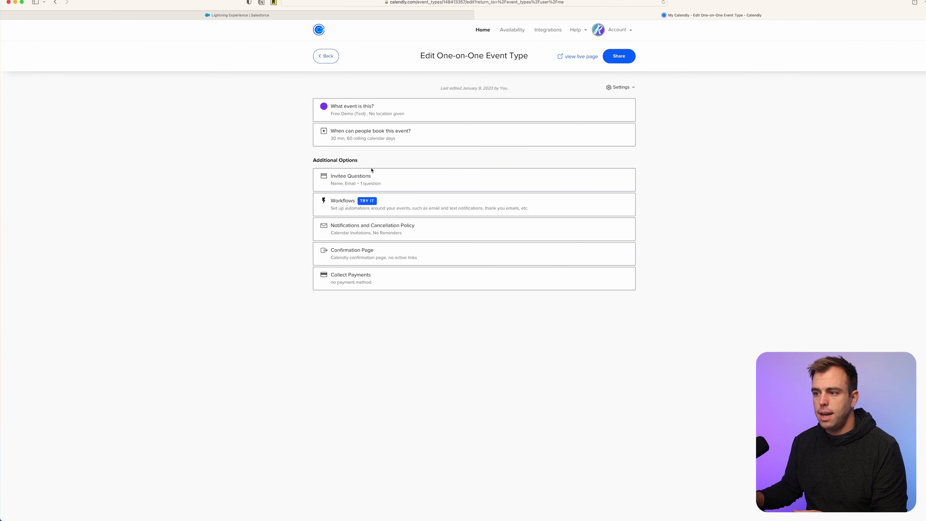
click(364, 256)
drag(329, 280, 369, 280)
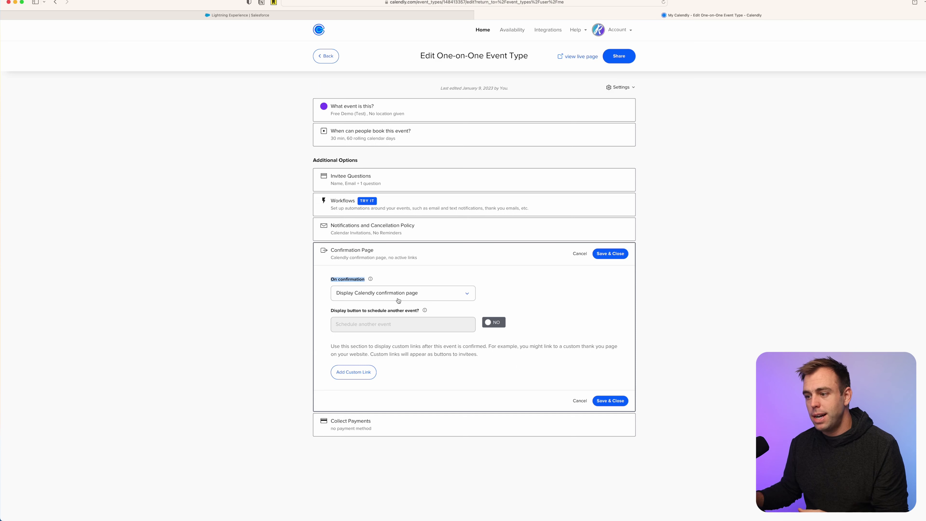
click(427, 298)
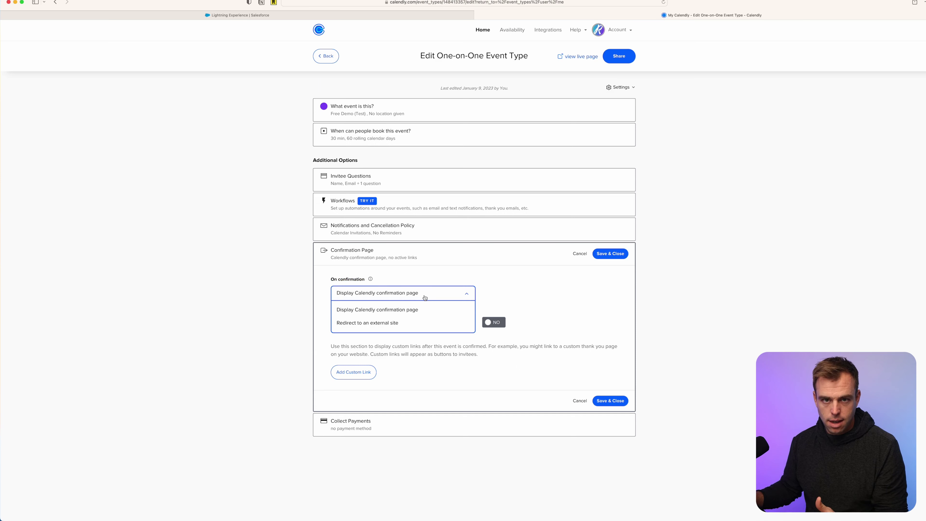
click(425, 298)
click(417, 300)
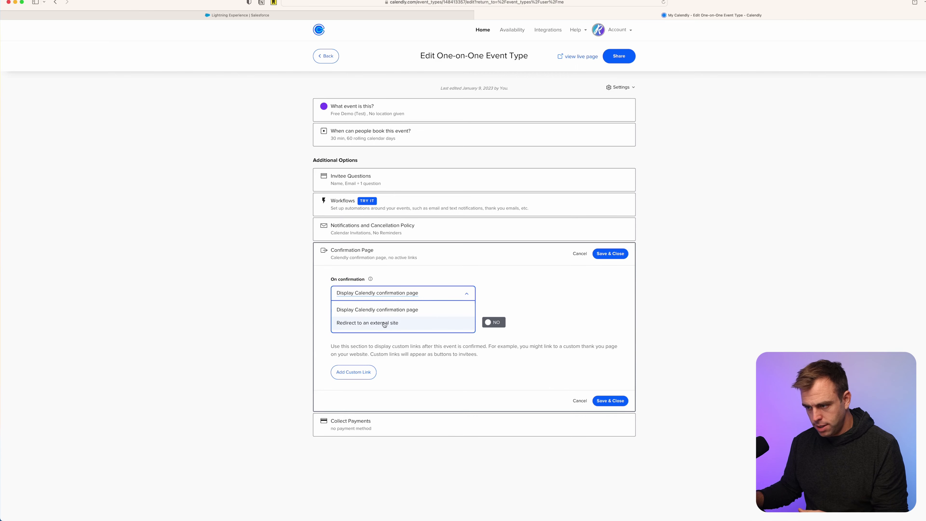
click(382, 323)
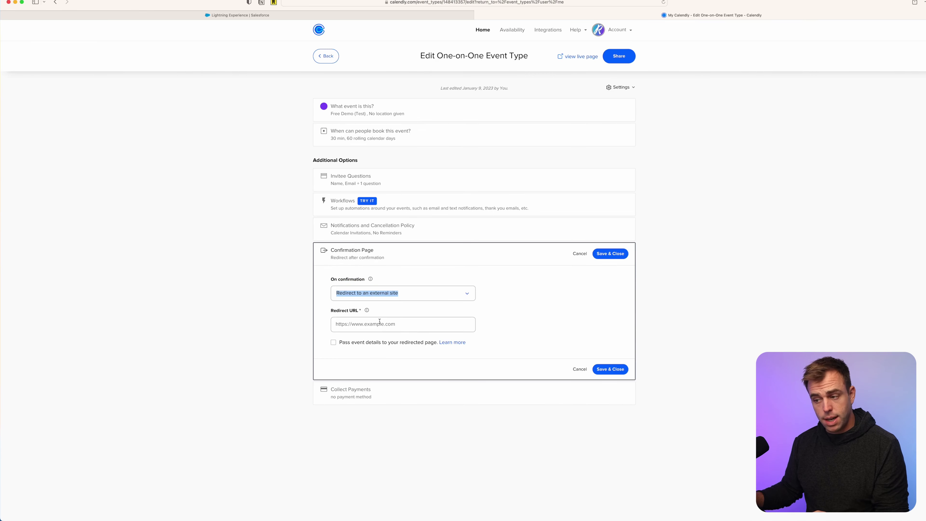
click(416, 13)
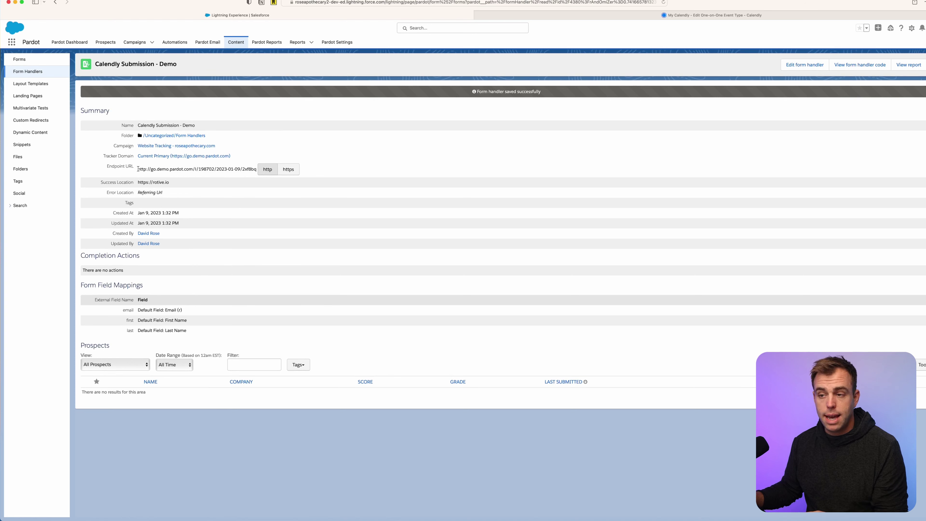
Switch the form handler's endpoint URL to https and copy it.
drag(137, 169, 254, 173)
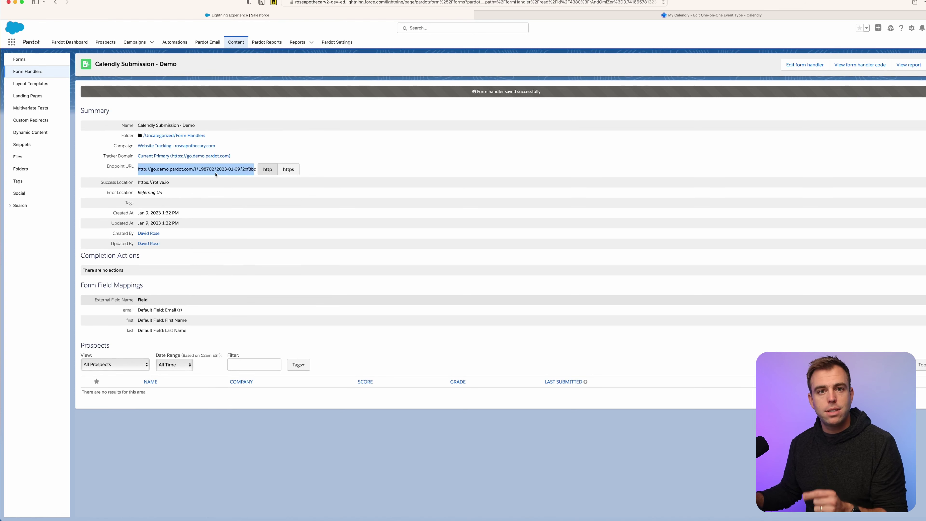
click(288, 170)
drag(138, 169, 258, 167)
key(super+c)
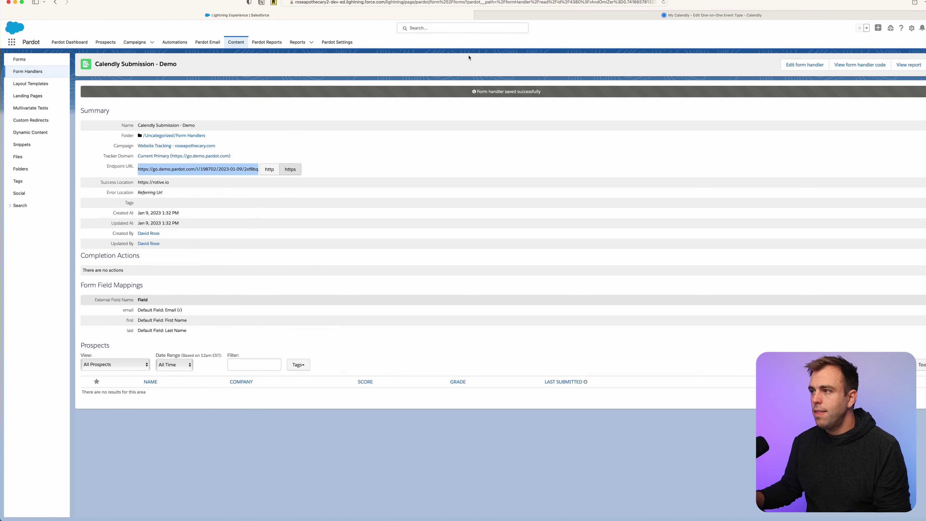
click(545, 16)
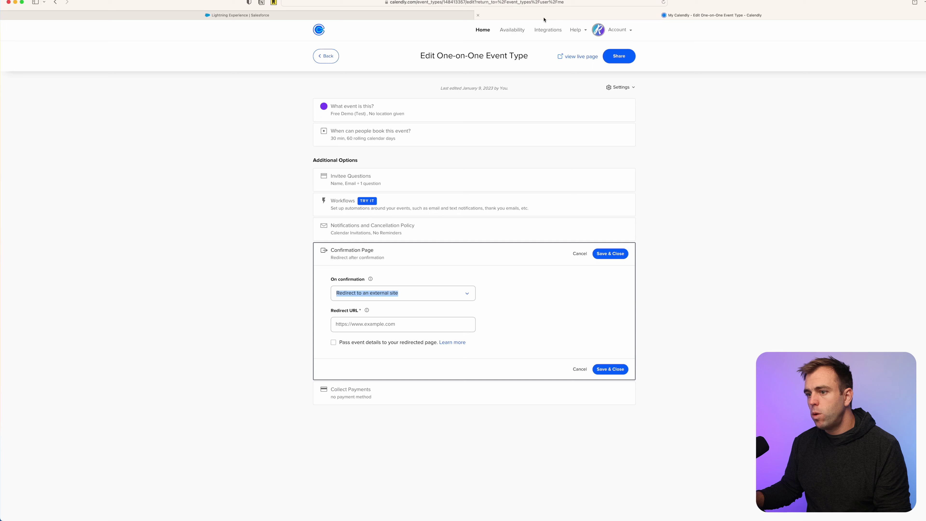
Paste the Pardot https endpoint as redirect URL, pass event details, and open the help article.
click(340, 324)
key(super+v)
click(506, 336)
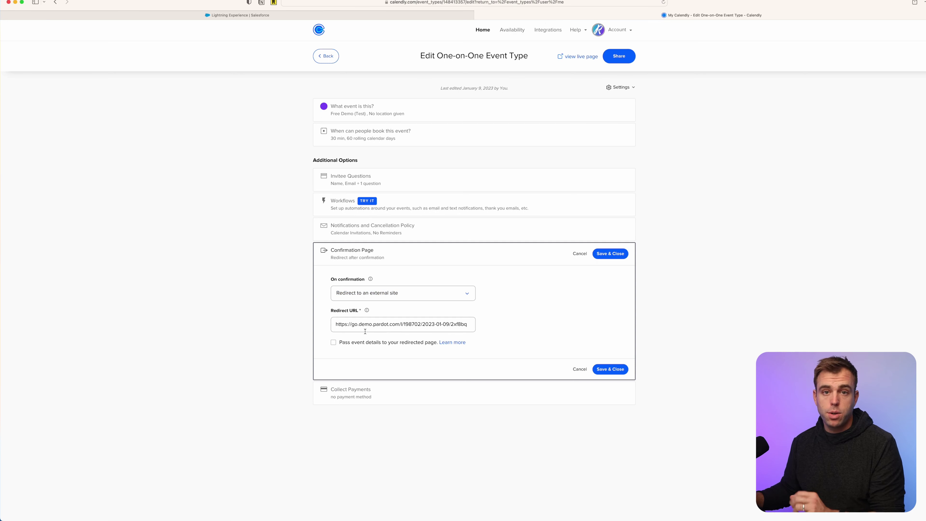
drag(343, 342, 431, 345)
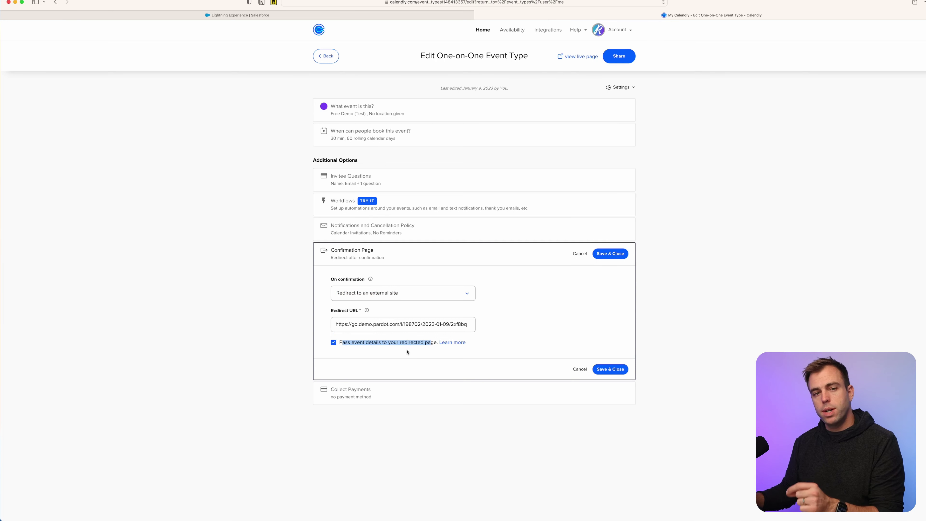
click(443, 353)
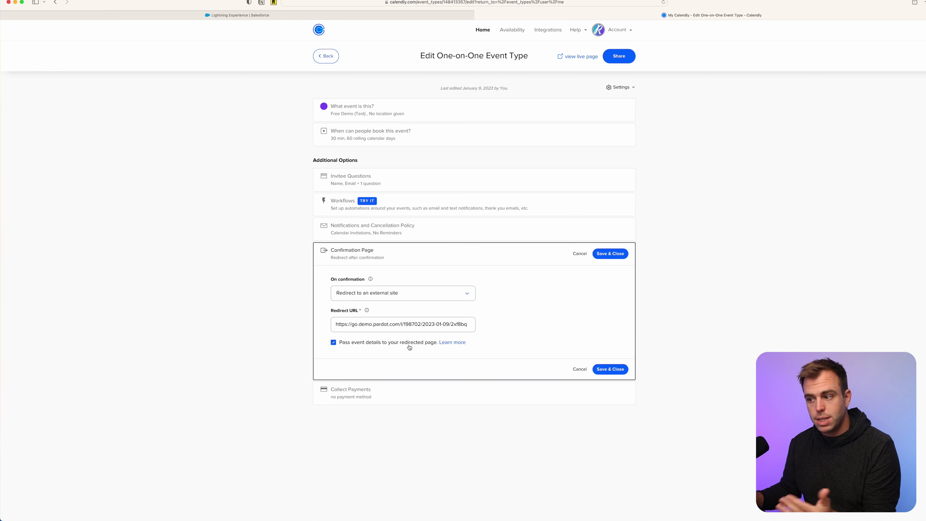
click(452, 343)
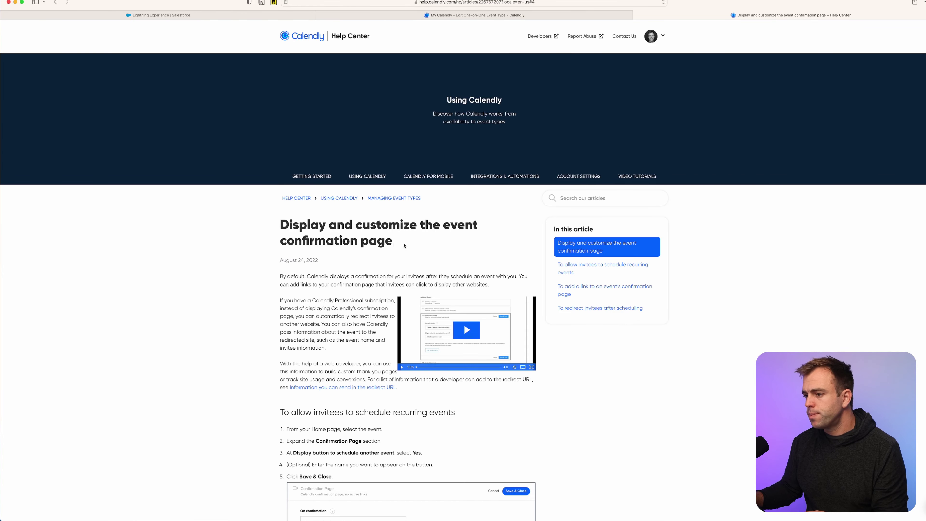
scroll(352, 400, down, 10)
scroll(352, 400, down, 10)
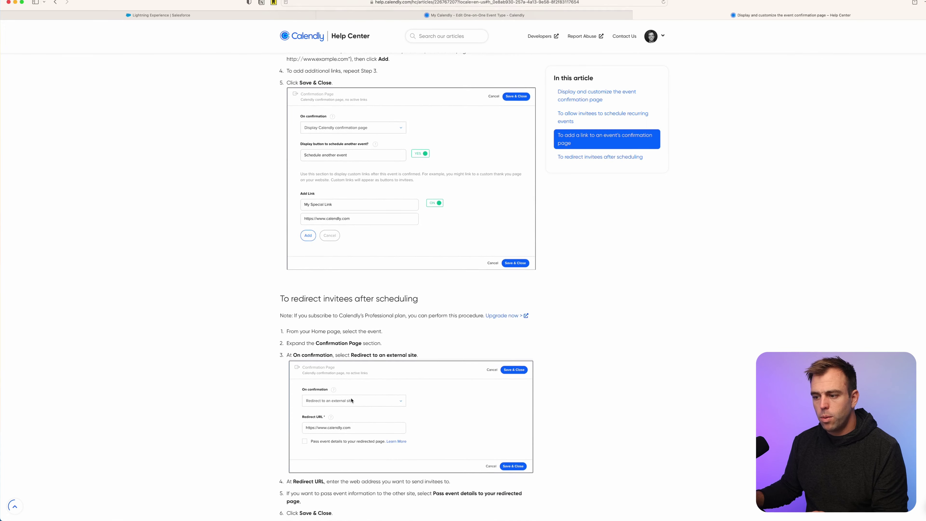
scroll(414, 323, down, 1)
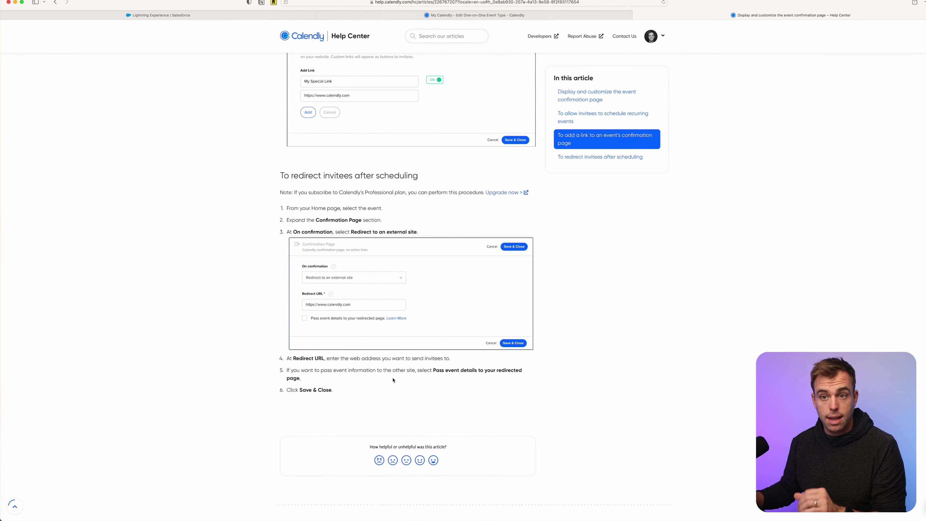
scroll(393, 381, up, 1)
scroll(392, 237, up, 1)
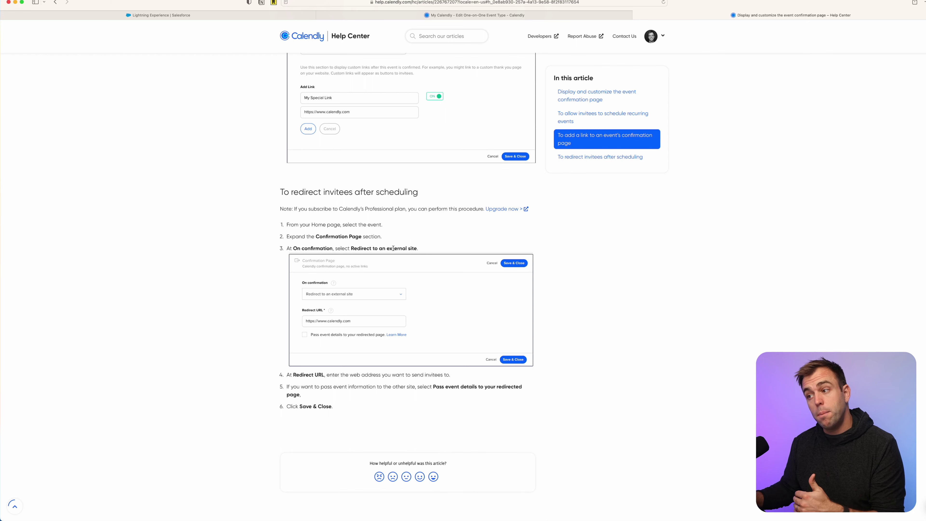
scroll(423, 246, up, 6)
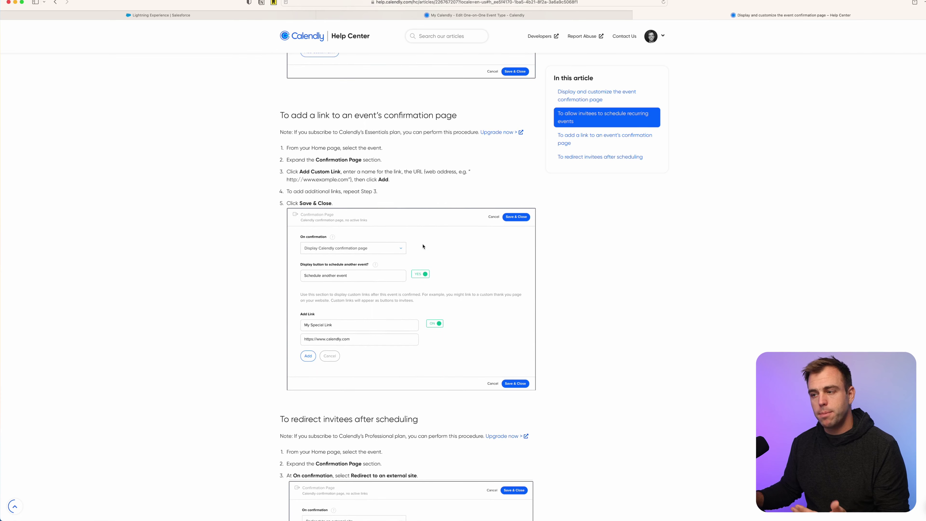
scroll(423, 246, up, 12)
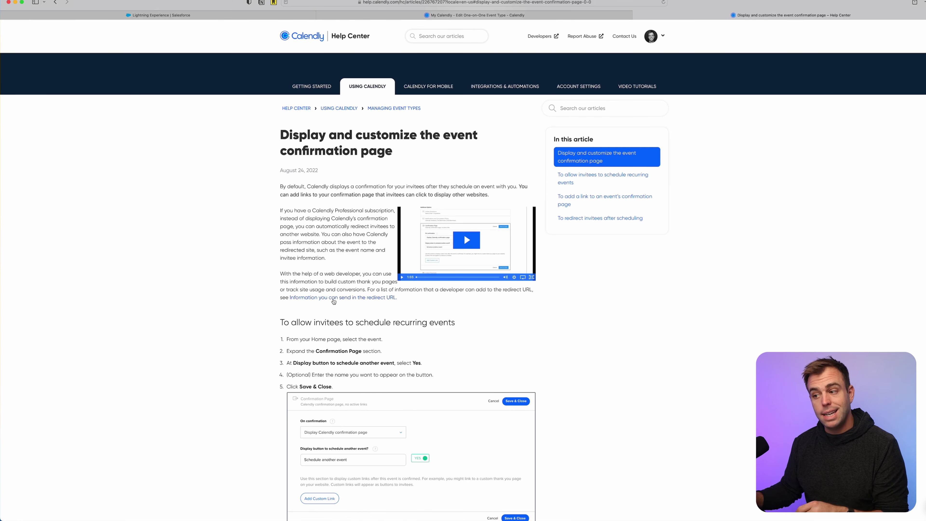
Open the redirect URL variables article and highlight the invitee_email variable.
click(333, 297)
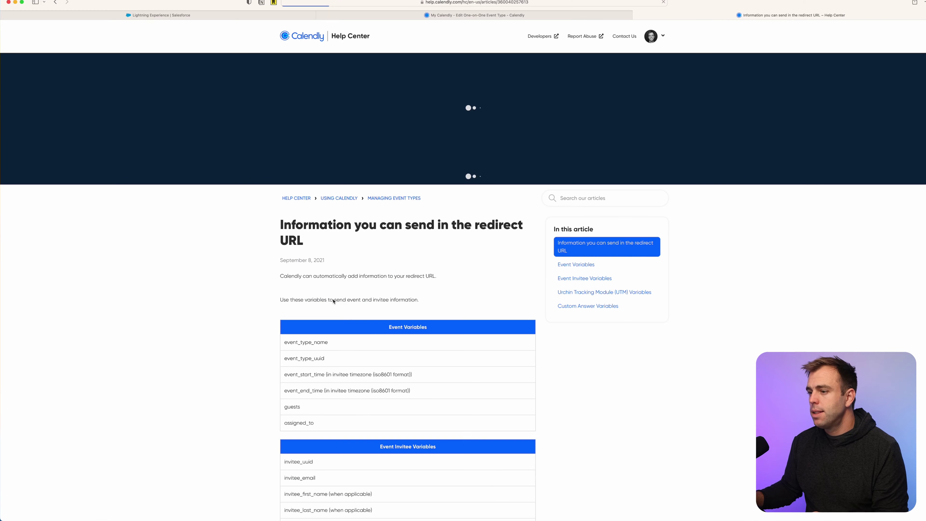
scroll(350, 364, down, 3)
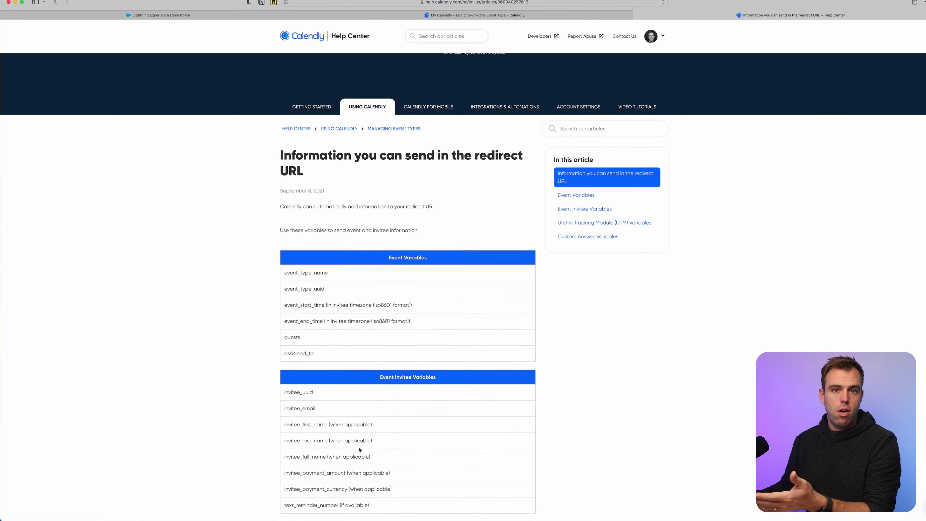
scroll(359, 450, down, 3)
drag(294, 210, 340, 228)
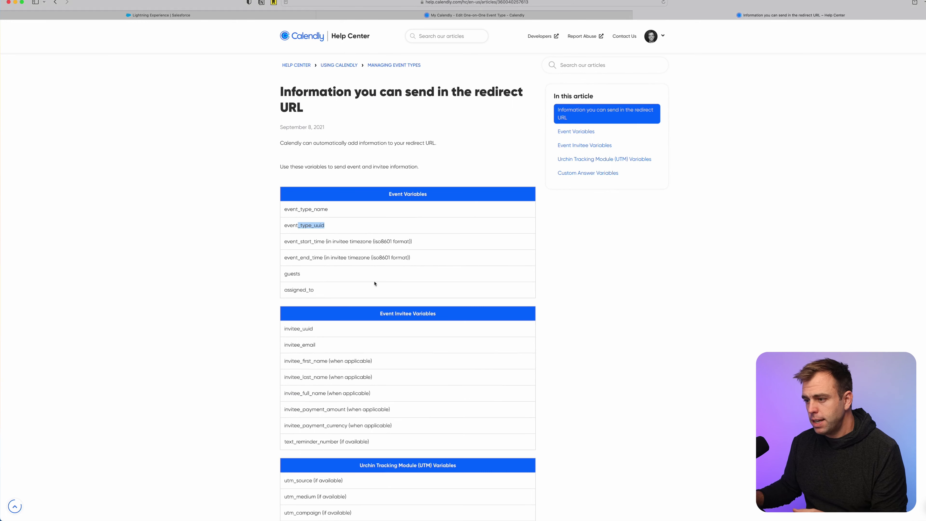
scroll(379, 329, down, 5)
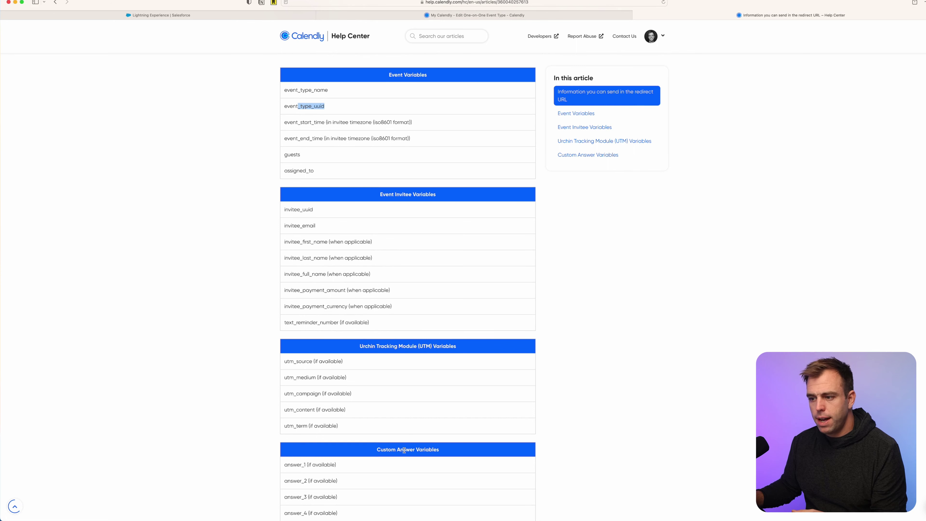
scroll(389, 289, up, 1)
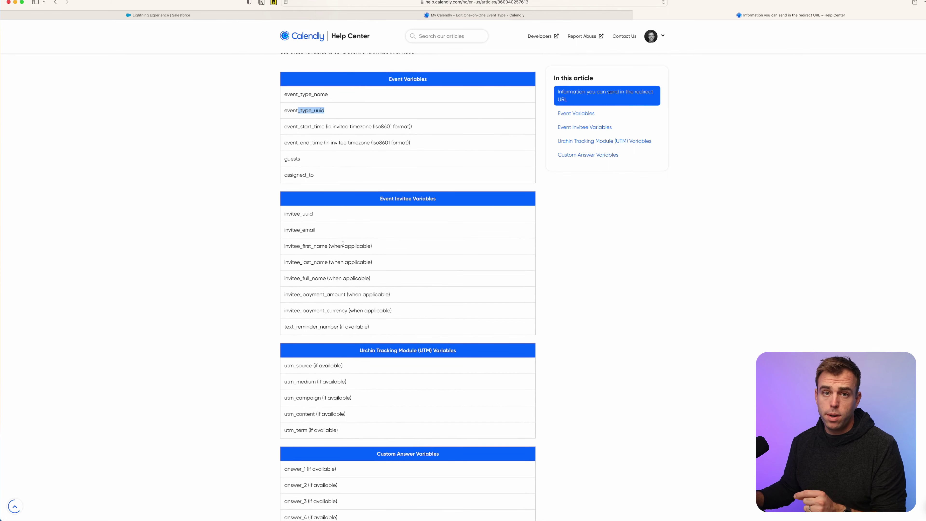
drag(285, 230, 327, 231)
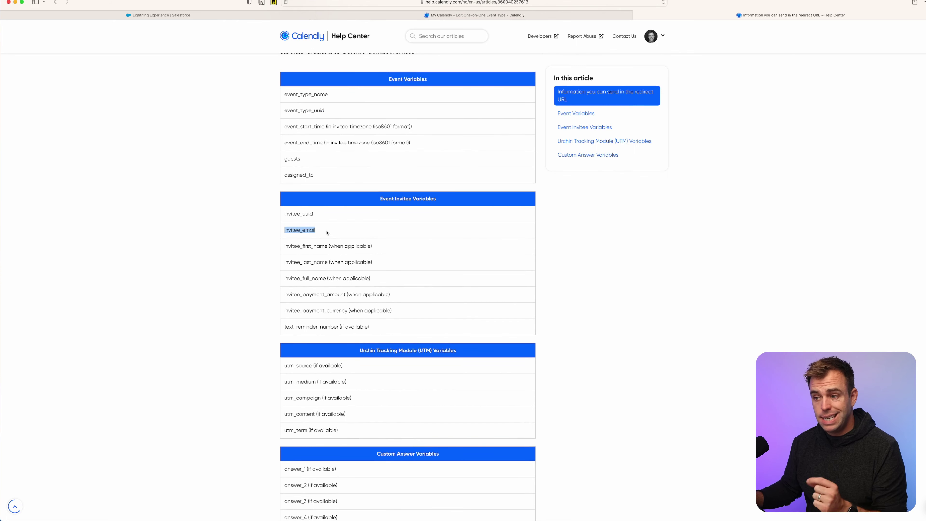
click(306, 244)
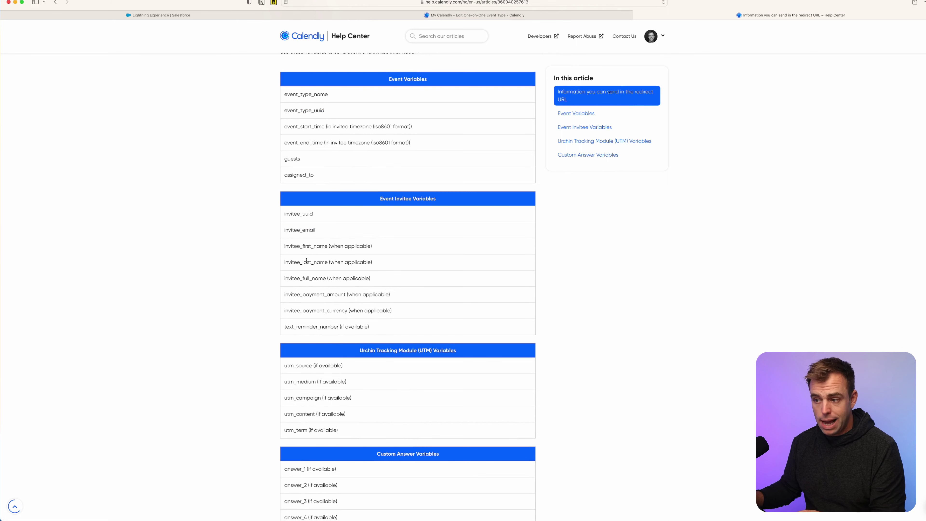
Review the custom answer variables, highlighting answer_1.
scroll(340, 271, down, 3)
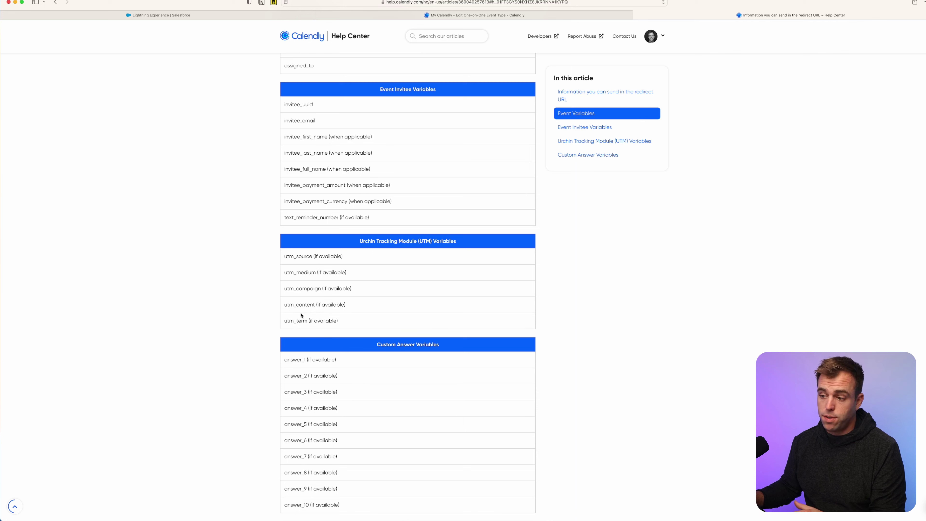
scroll(426, 309, down, 3)
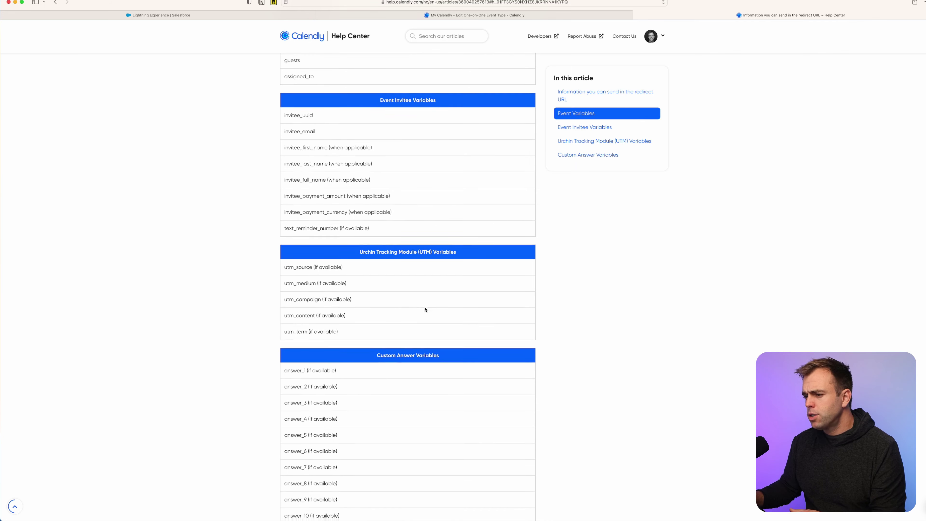
drag(293, 274, 317, 305)
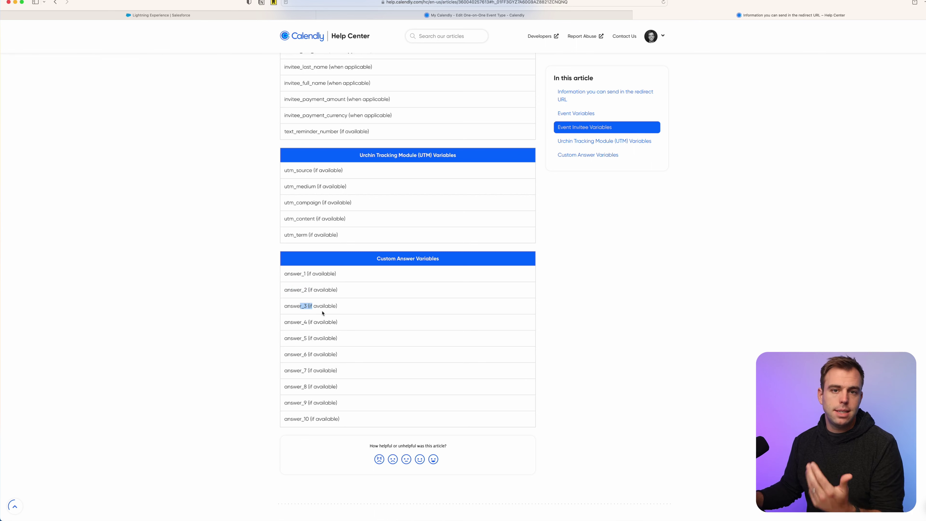
mouse_move(288, 274)
mouse_down()
mouse_move(319, 275)
mouse_move(303, 273)
mouse_up()
click(287, 275)
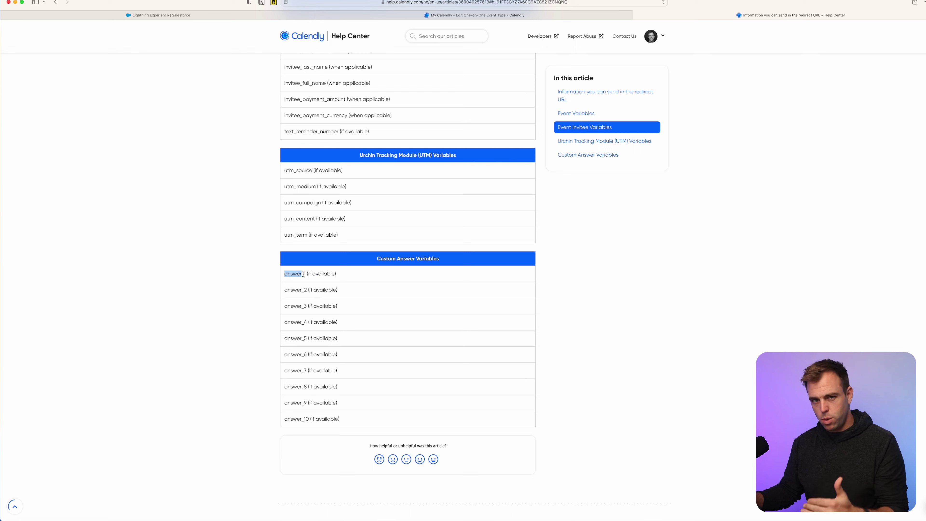
click(300, 284)
double_click(290, 274)
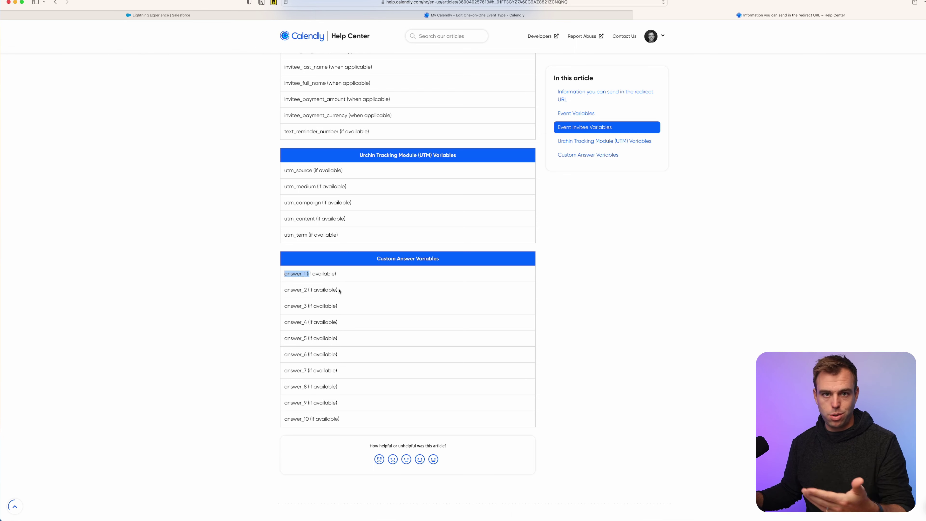
scroll(349, 255, up, 2)
click(351, 234)
Select and copy the invitee_email variable name.
scroll(351, 234, up, 4)
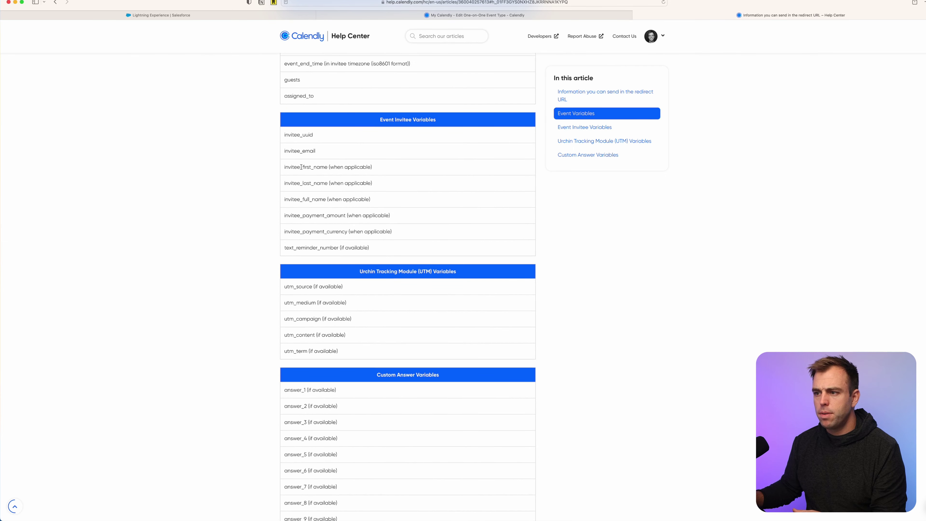
triple_click(293, 150)
double_click(293, 150)
key(super+c)
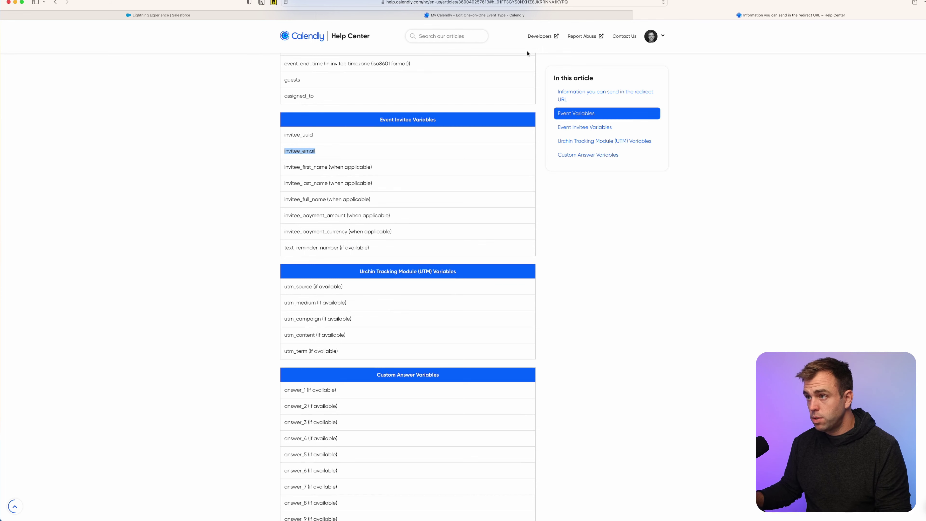
click(236, 16)
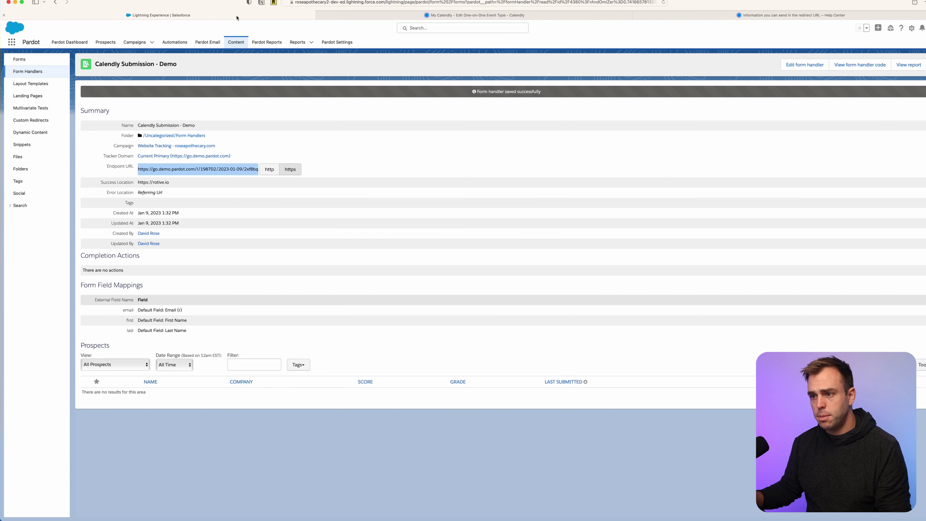
Rename the email external field to invitee_email and save the mapping.
click(183, 295)
triple_click(89, 285)
click(159, 307)
double_click(127, 310)
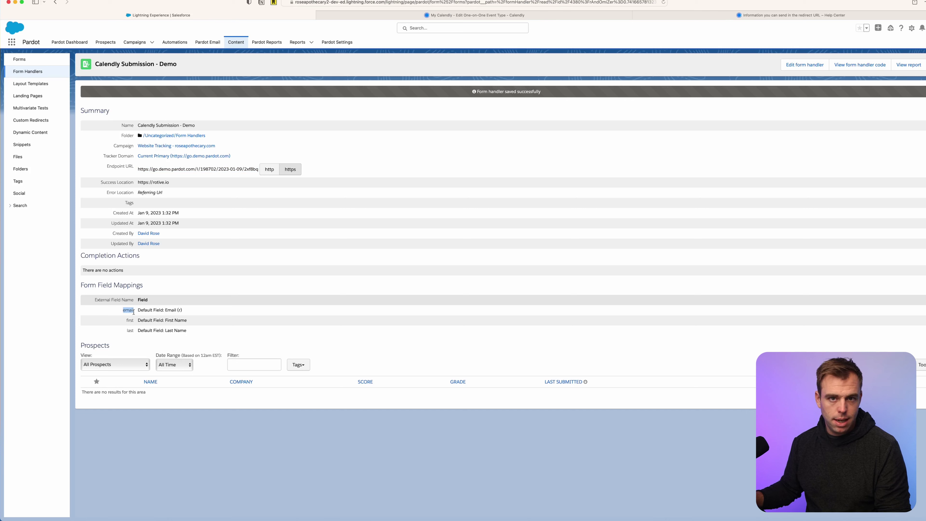
click(814, 62)
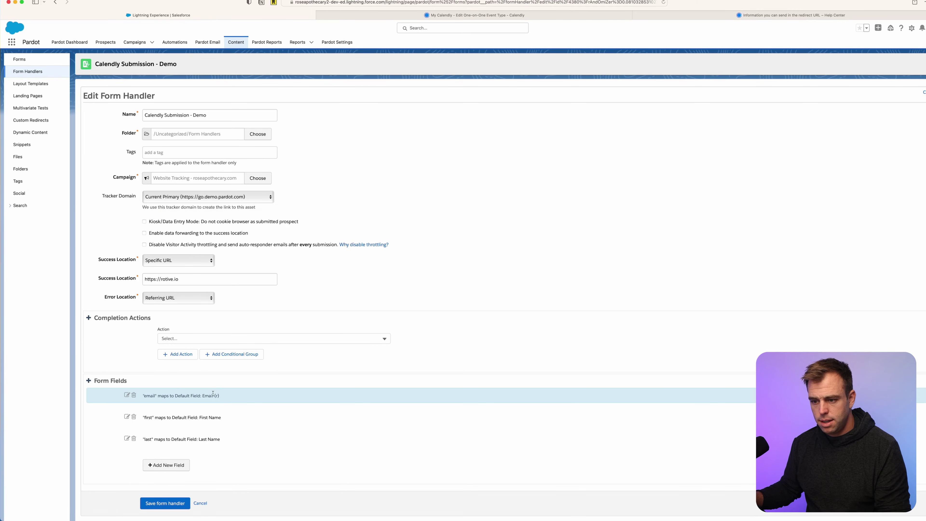
click(127, 395)
key(super+v)
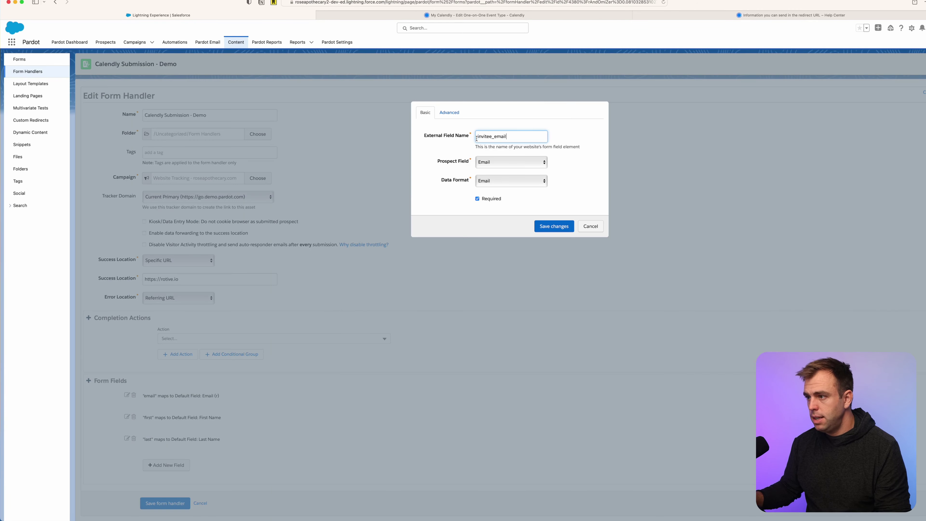
click(554, 226)
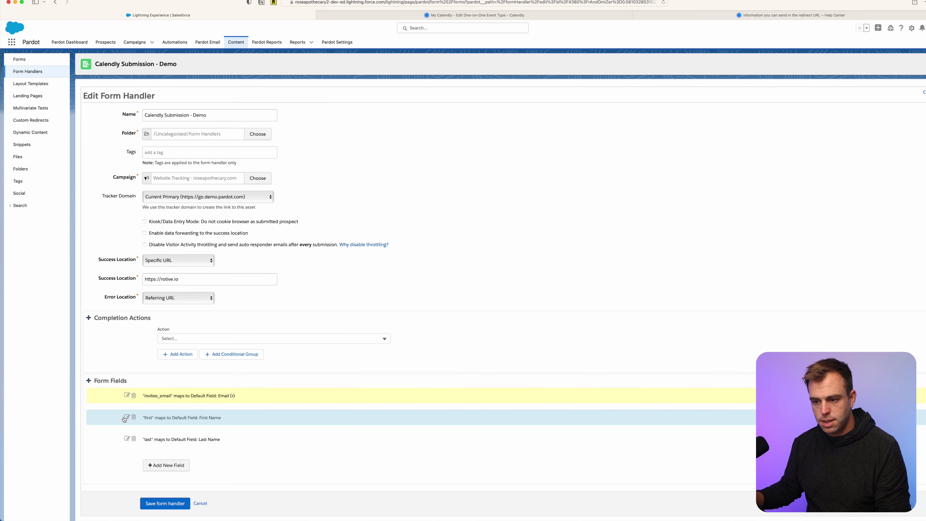
Rename 'first' to invitee_first_name and fetch invitee_last_name for the last name mapping.
click(127, 417)
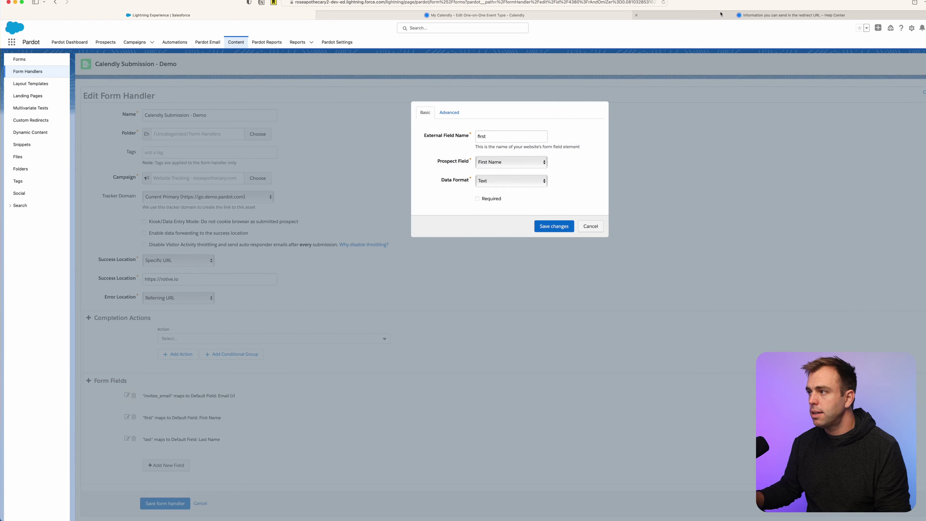
click(720, 14)
double_click(320, 167)
key(super+c)
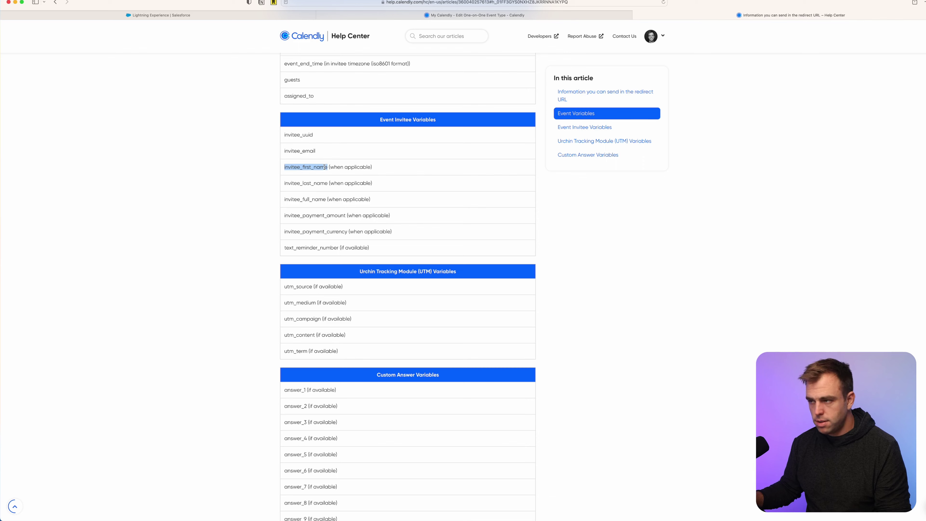
click(218, 15)
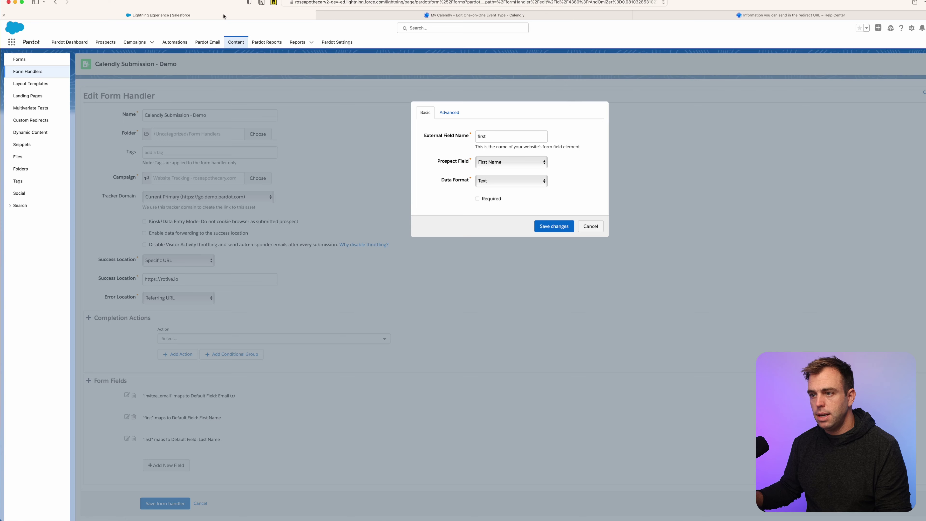
key(super+v)
click(546, 230)
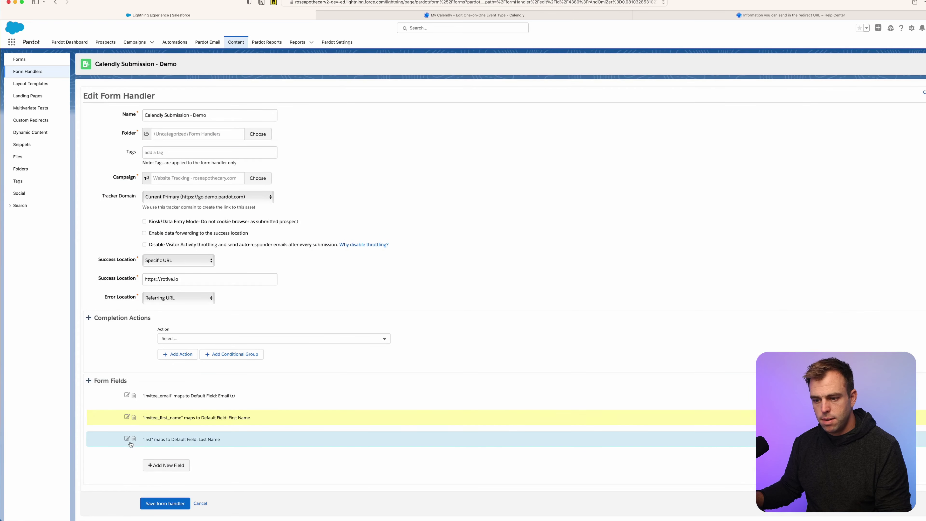
click(127, 438)
click(793, 15)
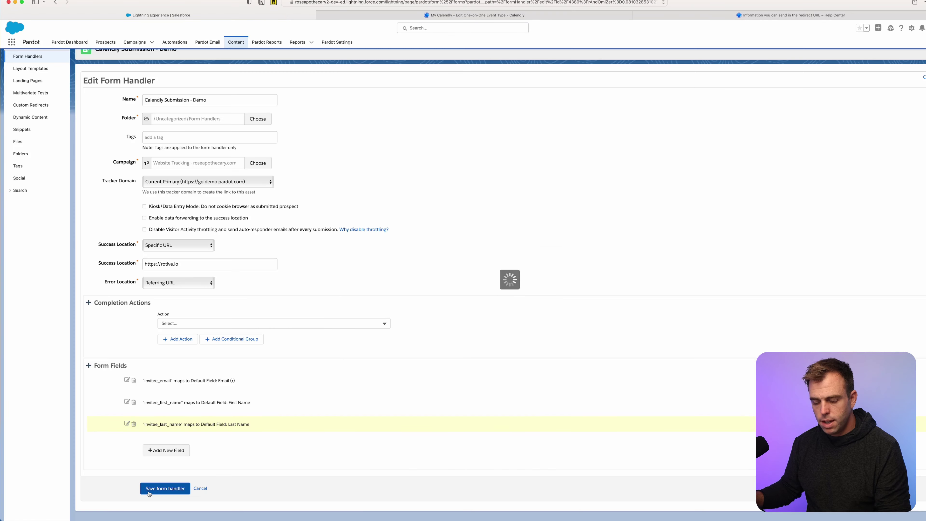
click(153, 502)
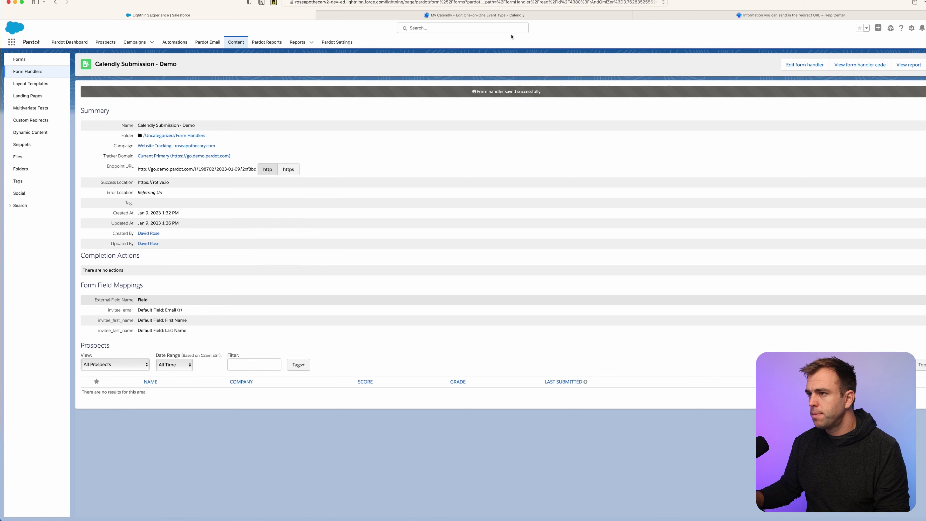
Save the Calendly confirmation redirect and open the live Free Demo (Test) booking page.
click(583, 15)
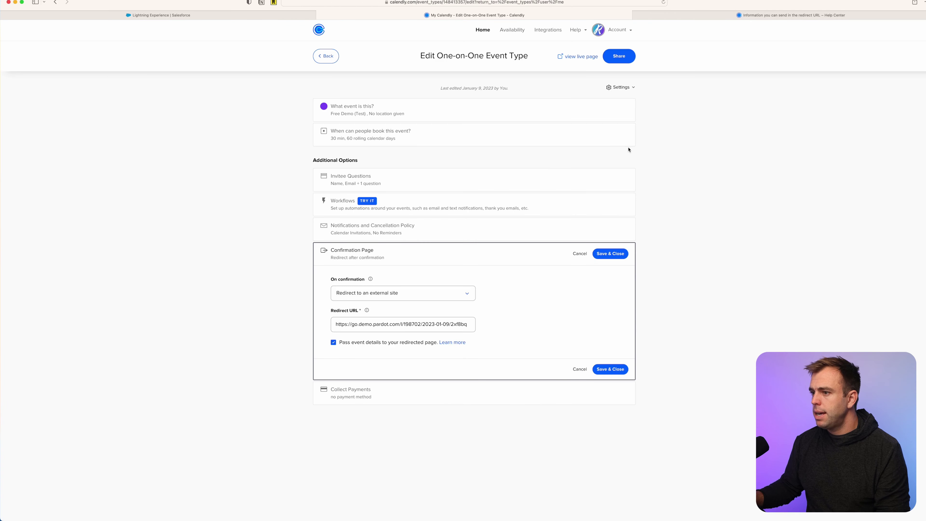
click(576, 59)
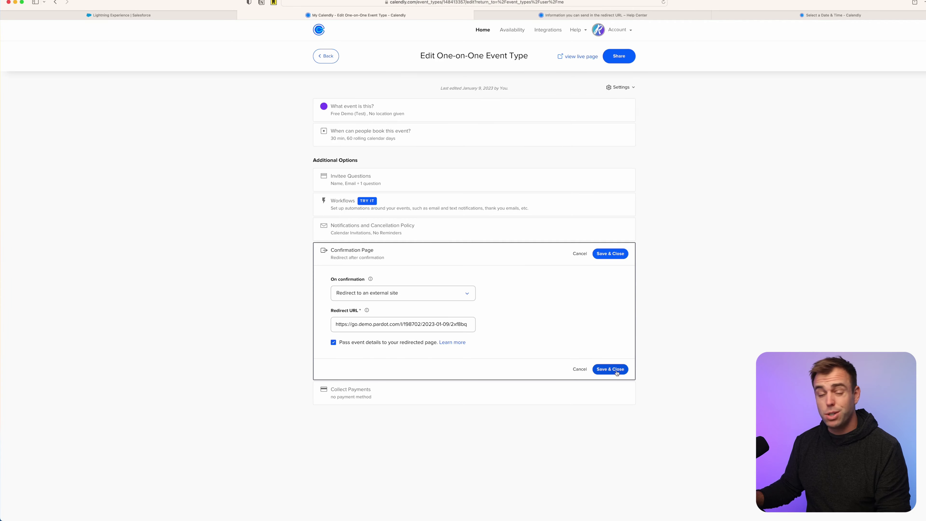
click(616, 370)
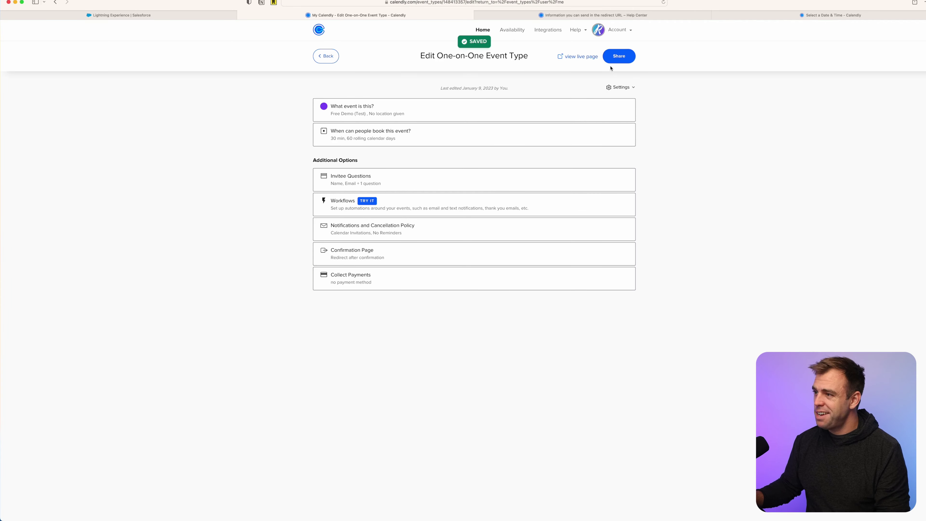
click(584, 57)
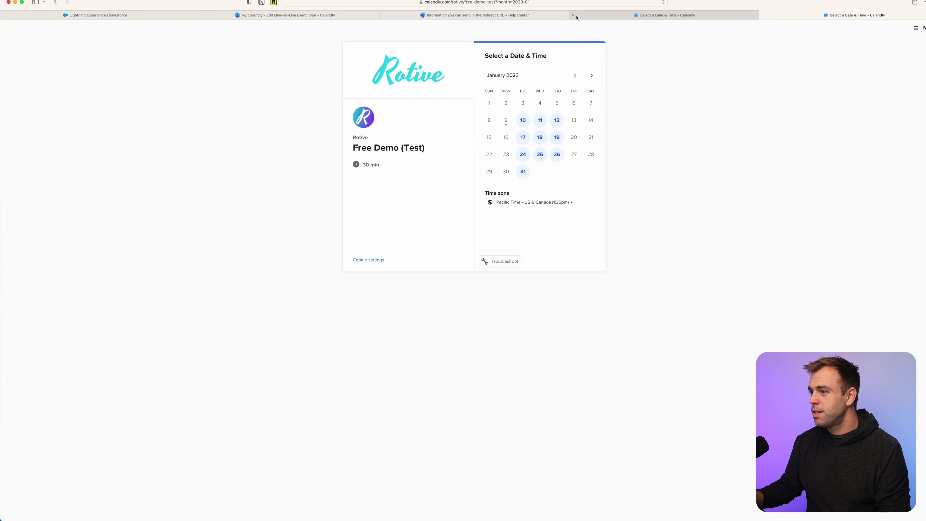
Book a test slot on January 10 at 8:00am, then enter and clear the invitee's name.
click(525, 123)
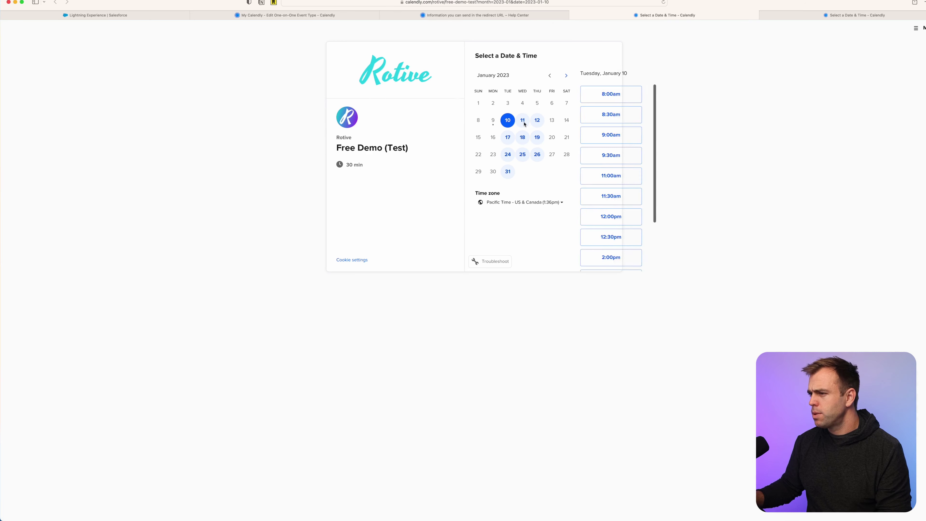
click(611, 97)
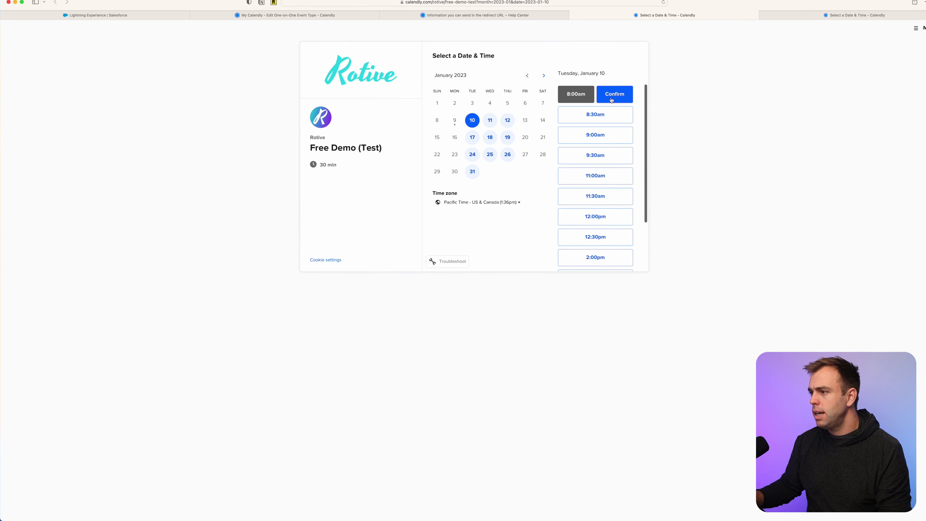
click(612, 98)
click(474, 79)
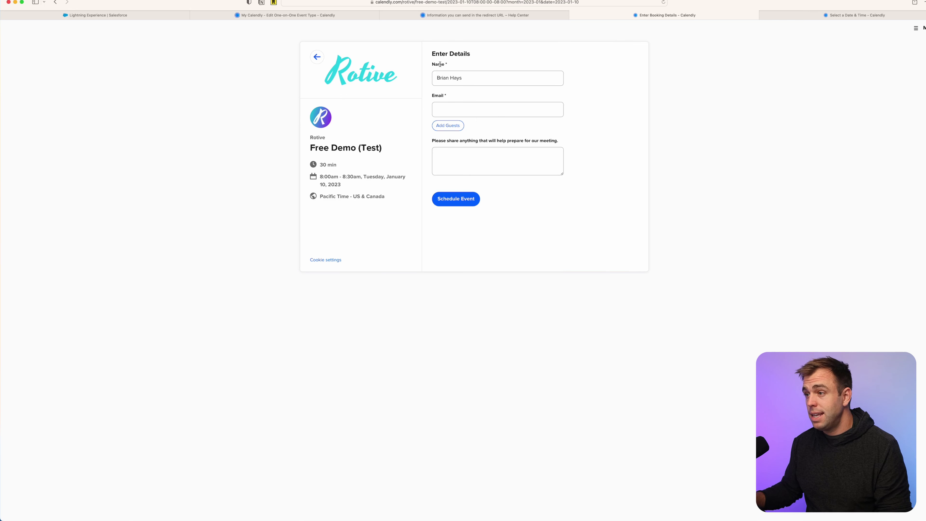
triple_click(456, 76)
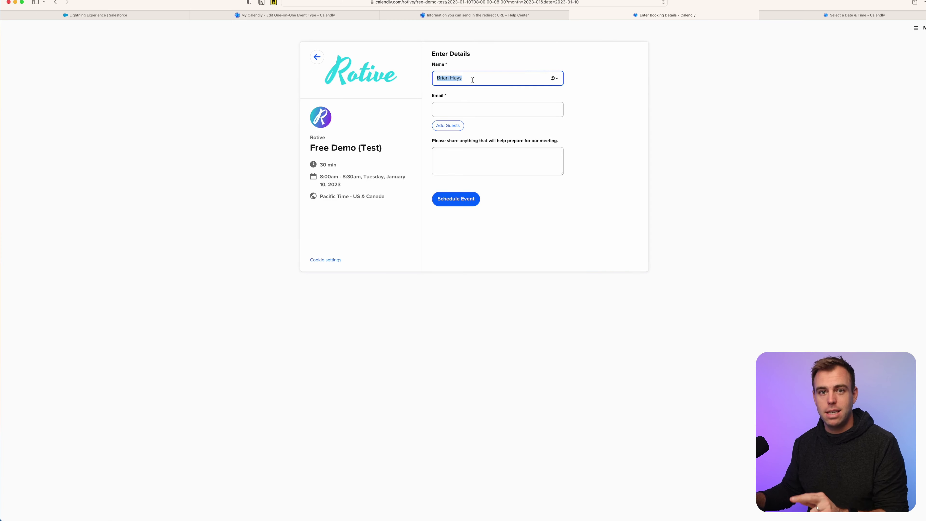
key(BackSpace)
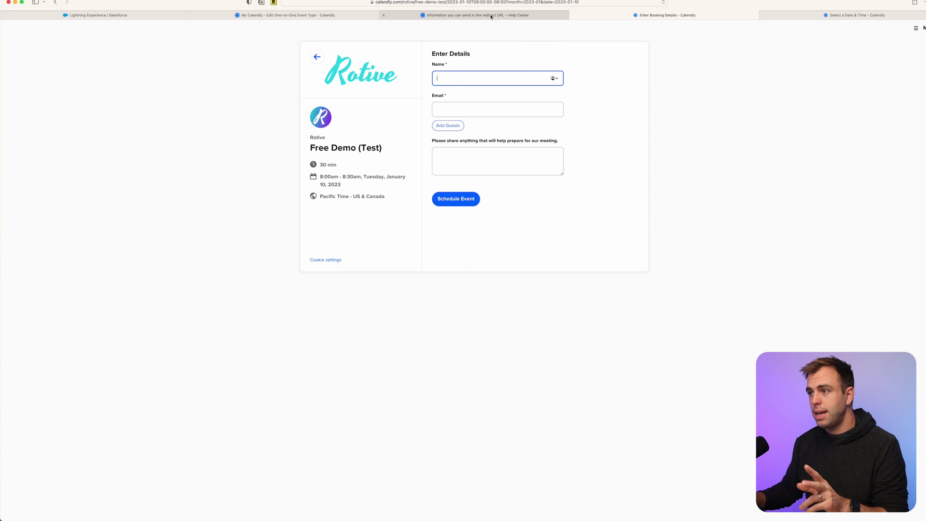
Return to the event type editor and expand its Invitee Questions settings.
mouse_move(491, 17)
click(422, 17)
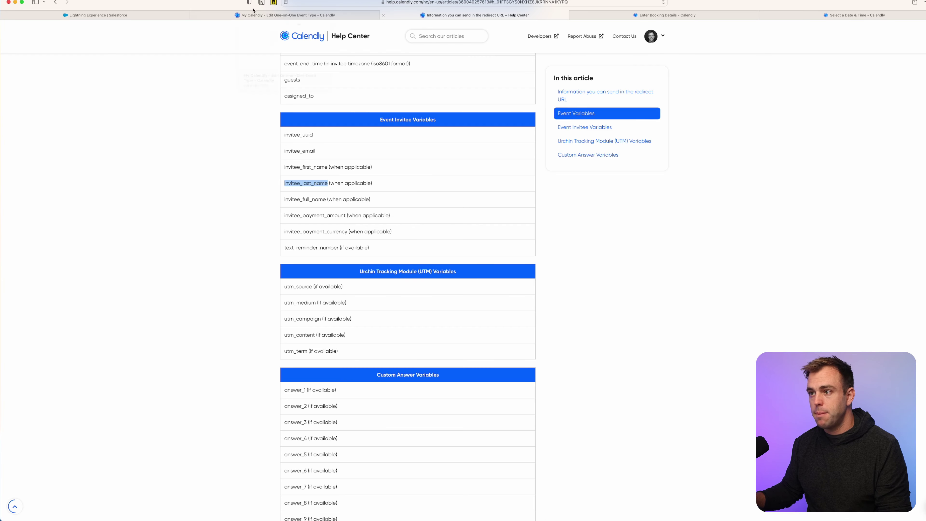
click(284, 15)
click(359, 178)
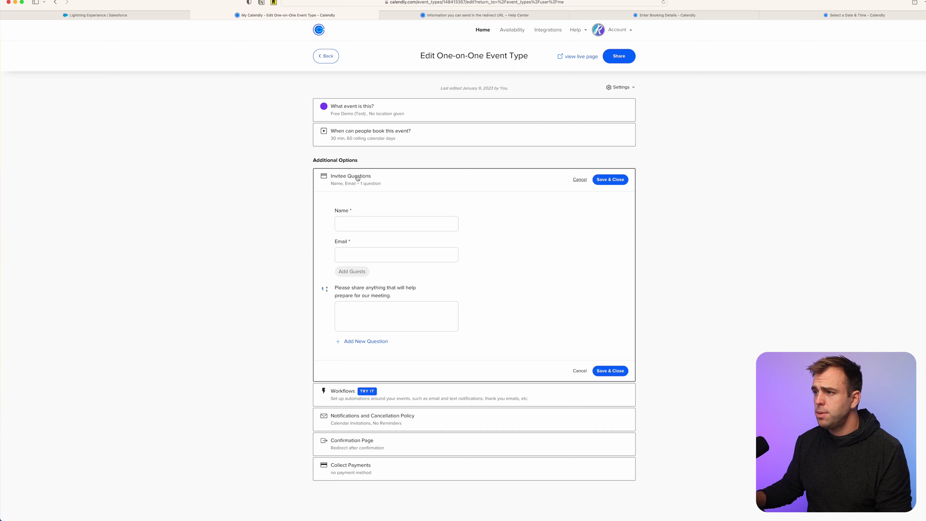